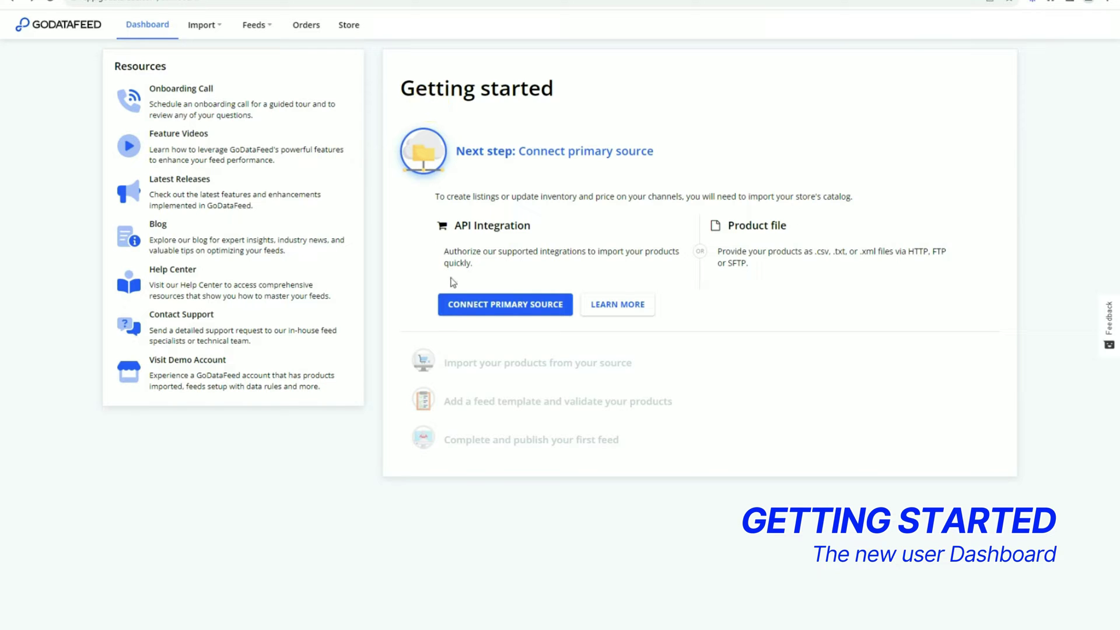
Browse the integrated platforms for a primary product source, then go back to the Dashboard
click(477, 309)
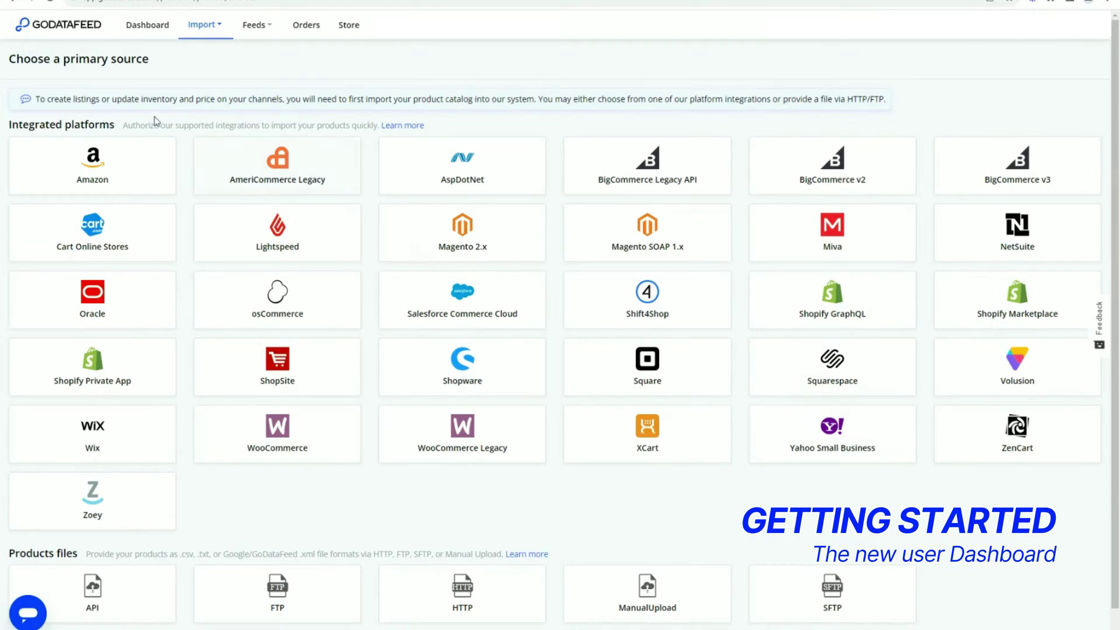
click(14, 2)
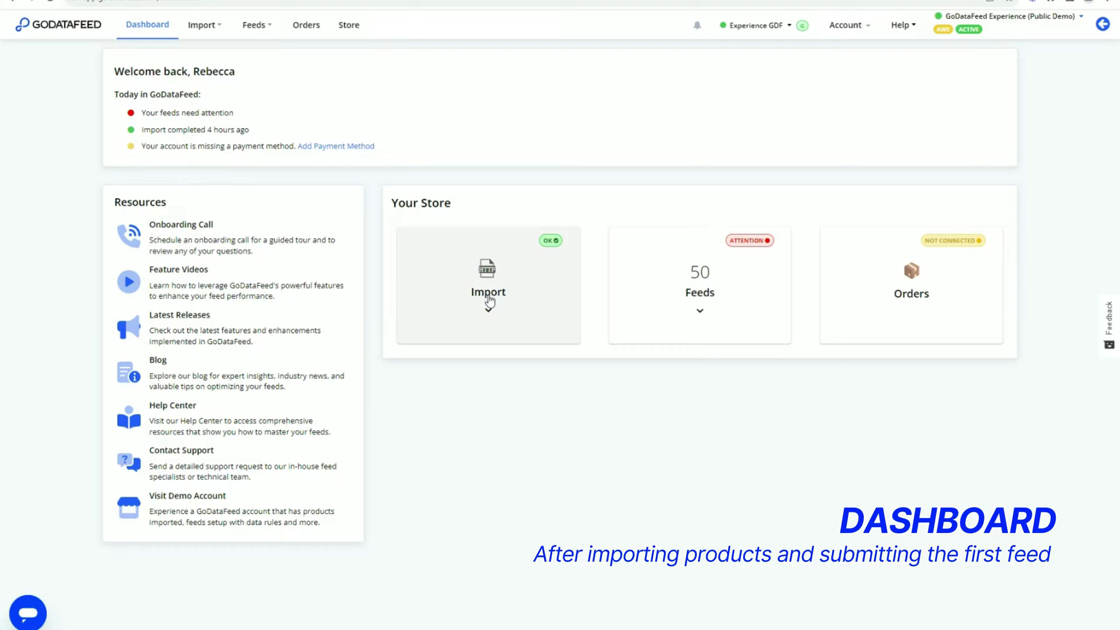
Check the Import and Feeds status summaries, then go to the Import catalog of 23 products
click(489, 300)
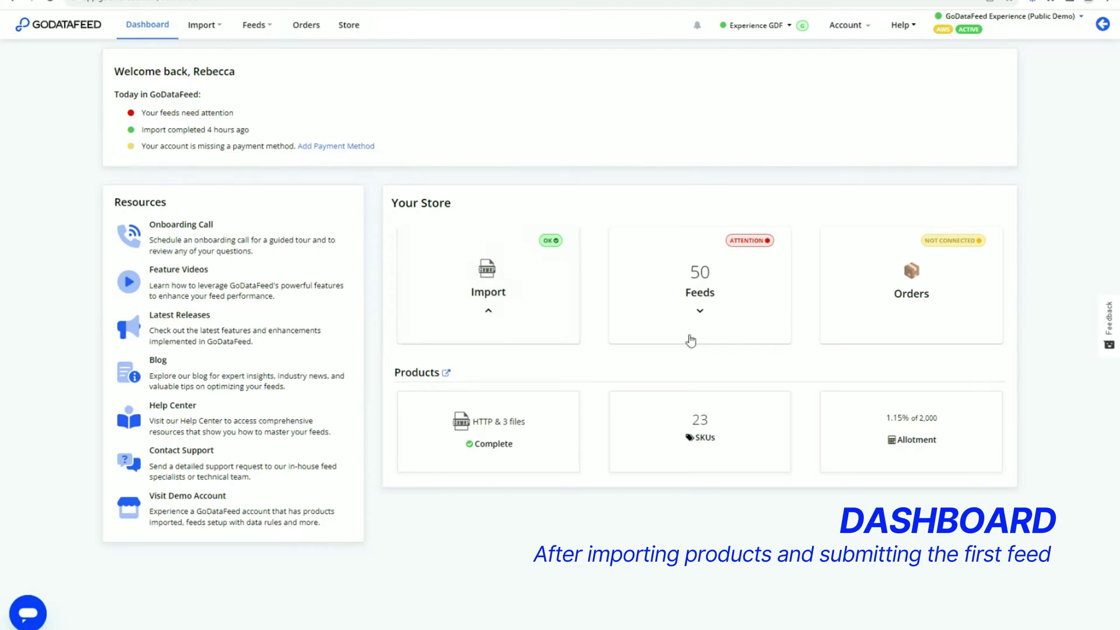
click(706, 310)
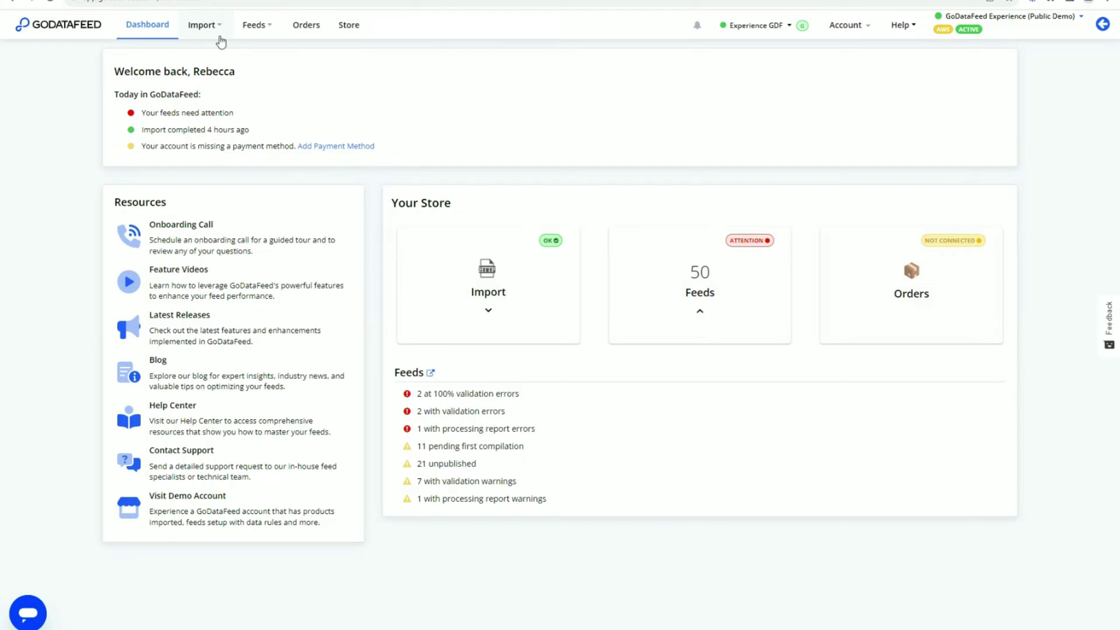
click(215, 27)
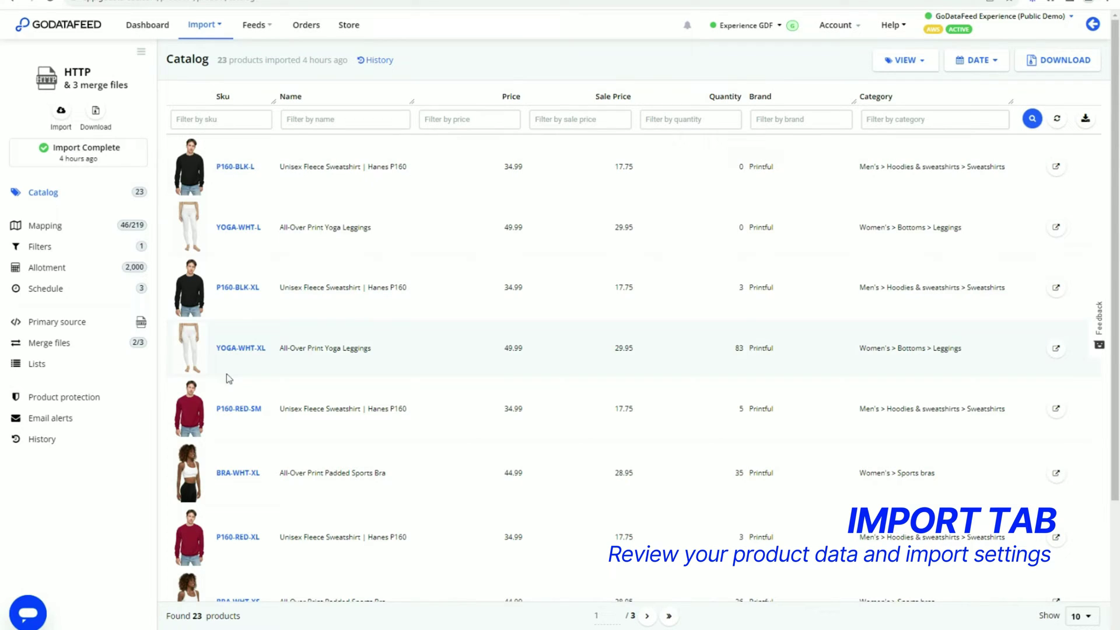
Inspect SKU P160-RED-SM's data fields, then download the imported product data as CSV
click(230, 408)
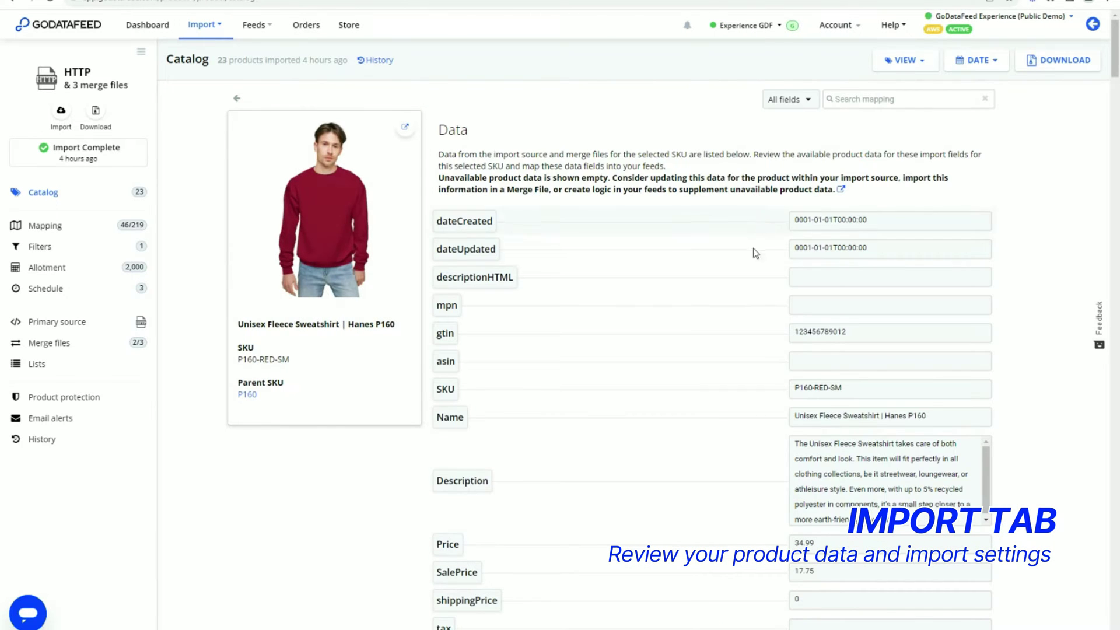
scroll(755, 280, down, 4)
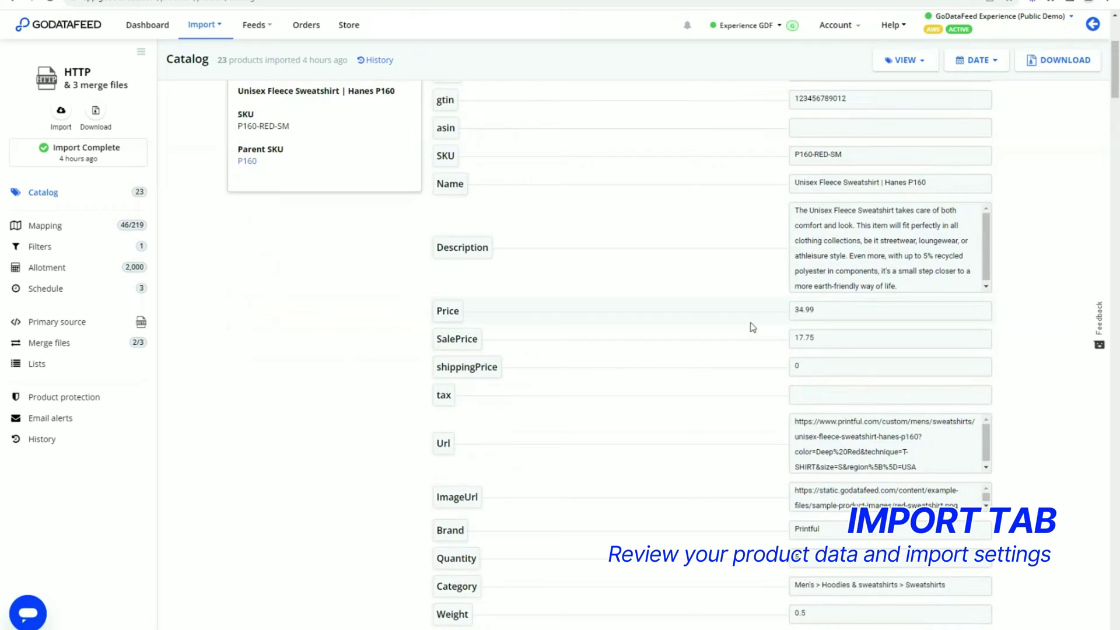
scroll(753, 328, up, 4)
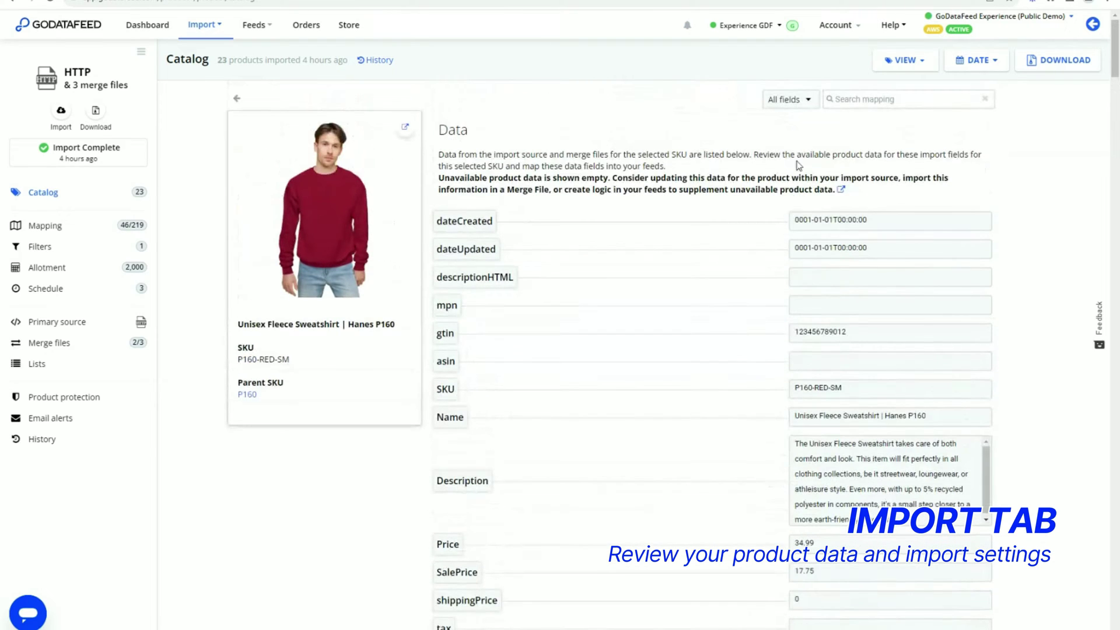
click(807, 100)
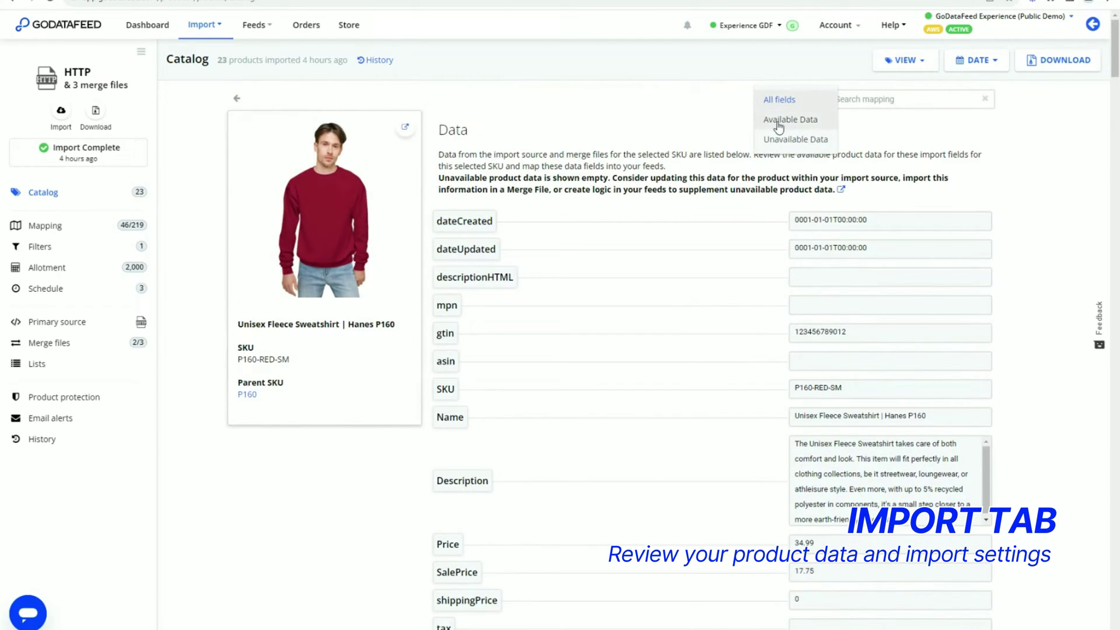
click(662, 119)
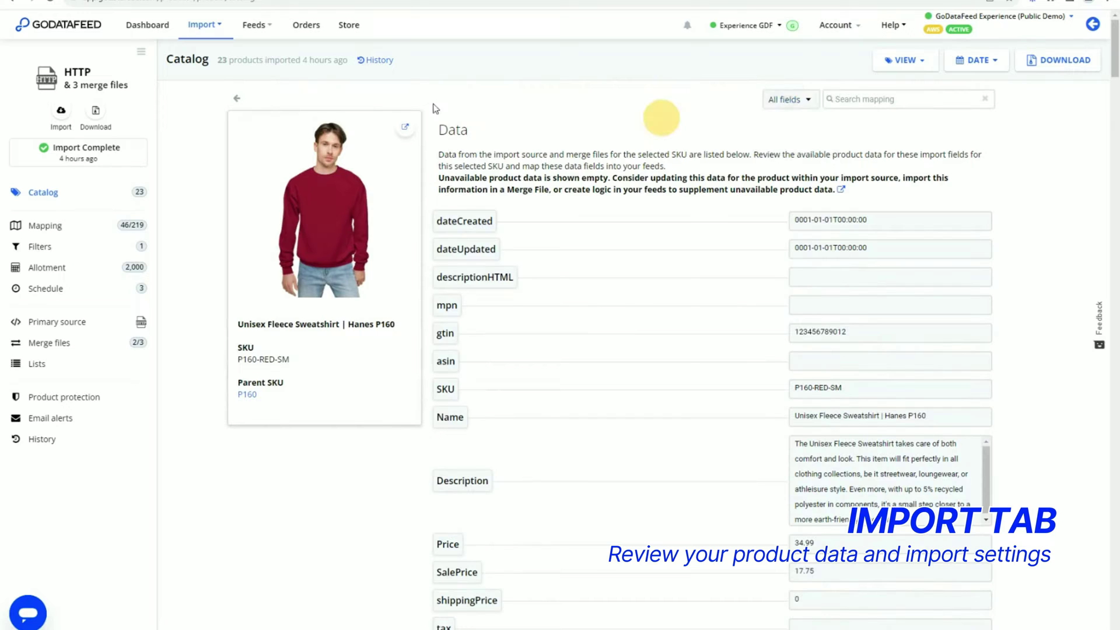
click(237, 98)
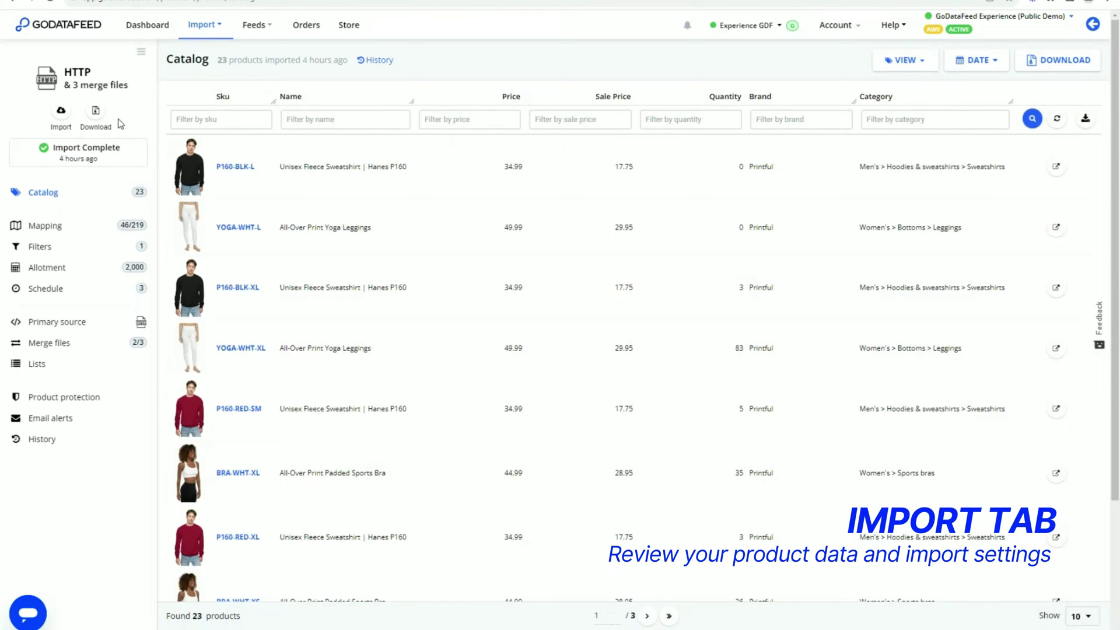
click(119, 120)
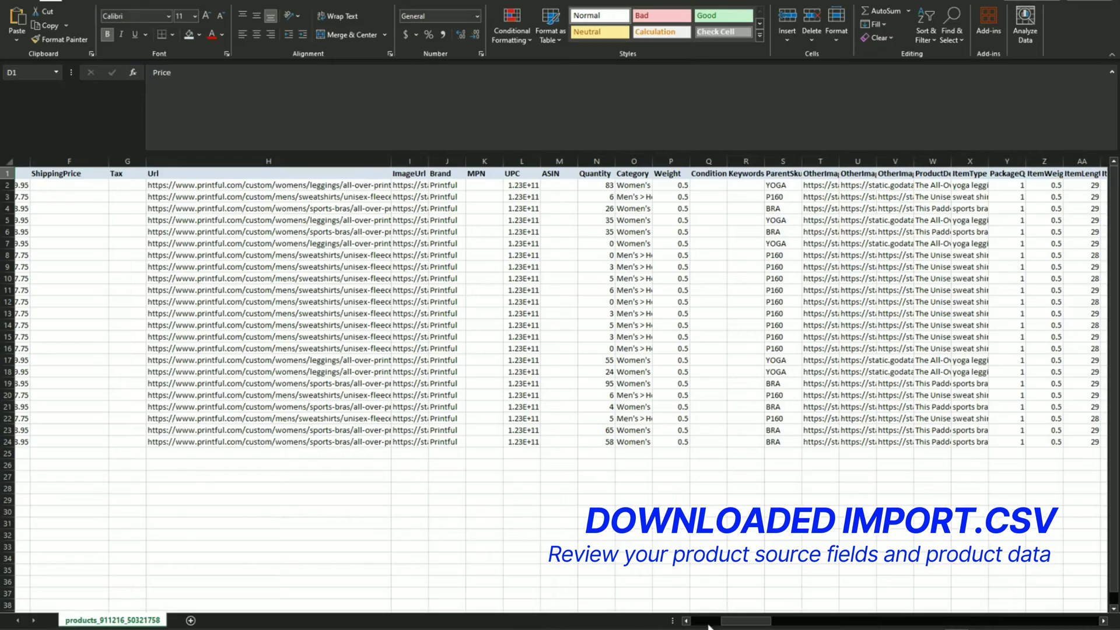
drag(727, 623, 713, 622)
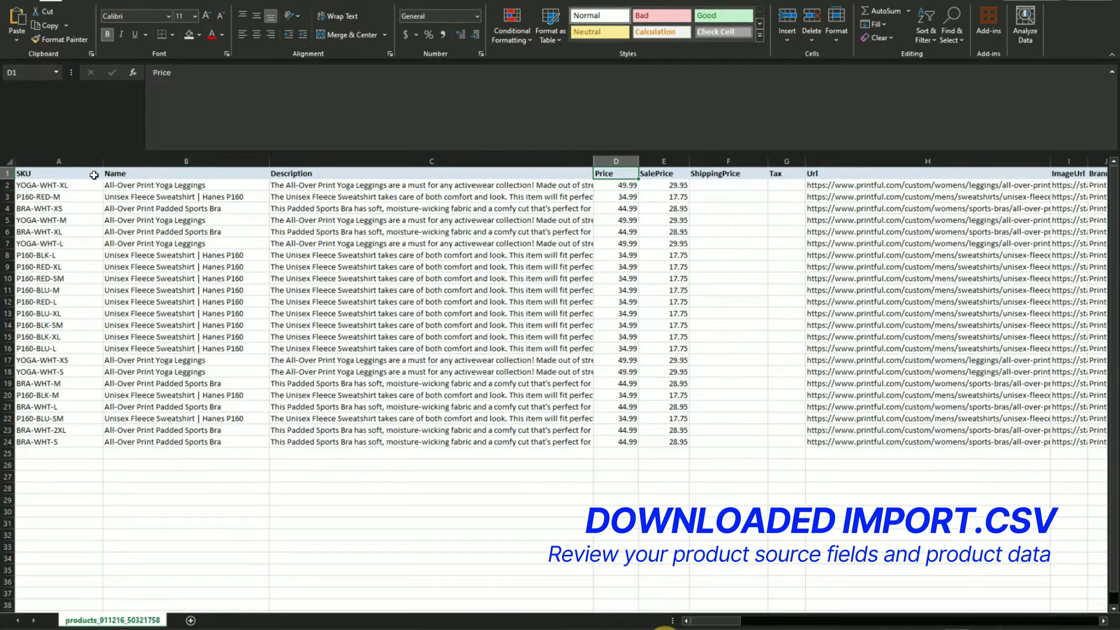
click(7, 173)
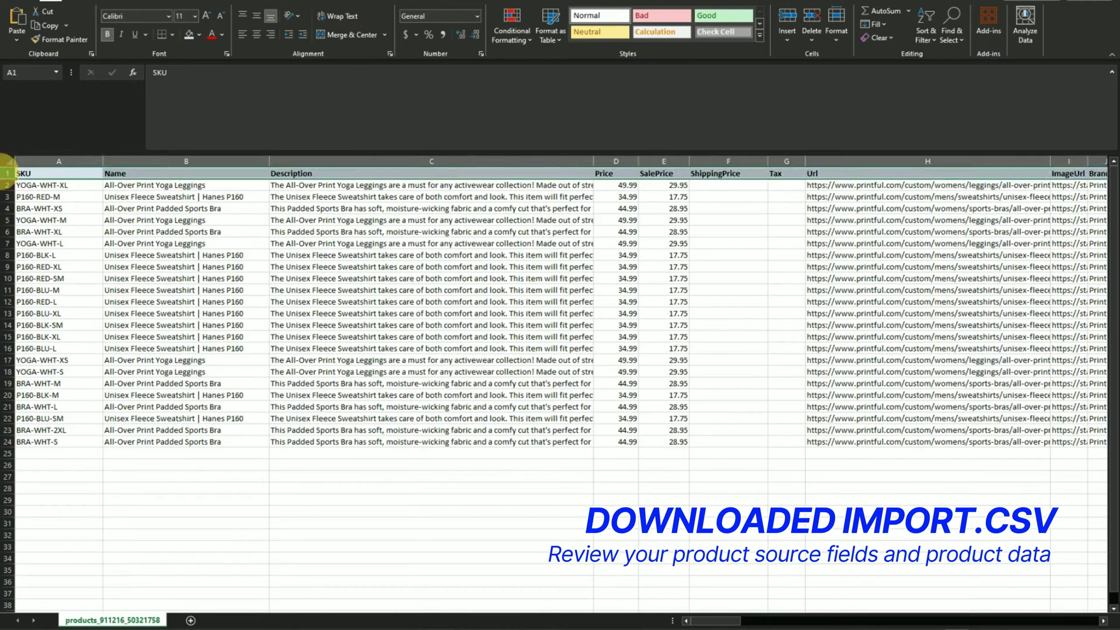
click(67, 173)
click(156, 173)
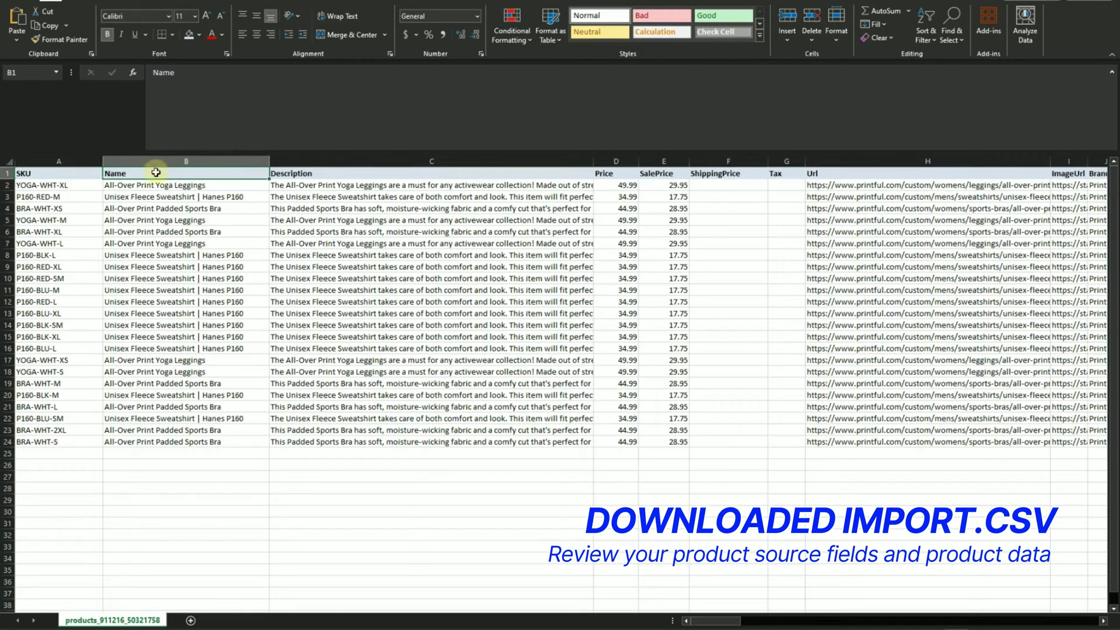
click(338, 173)
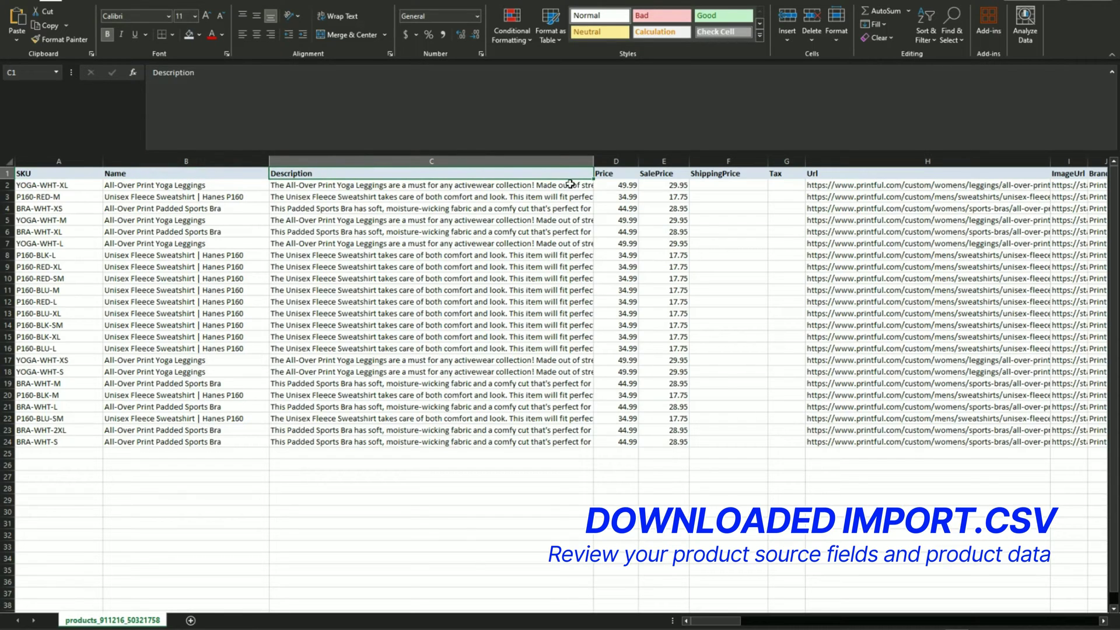
click(620, 173)
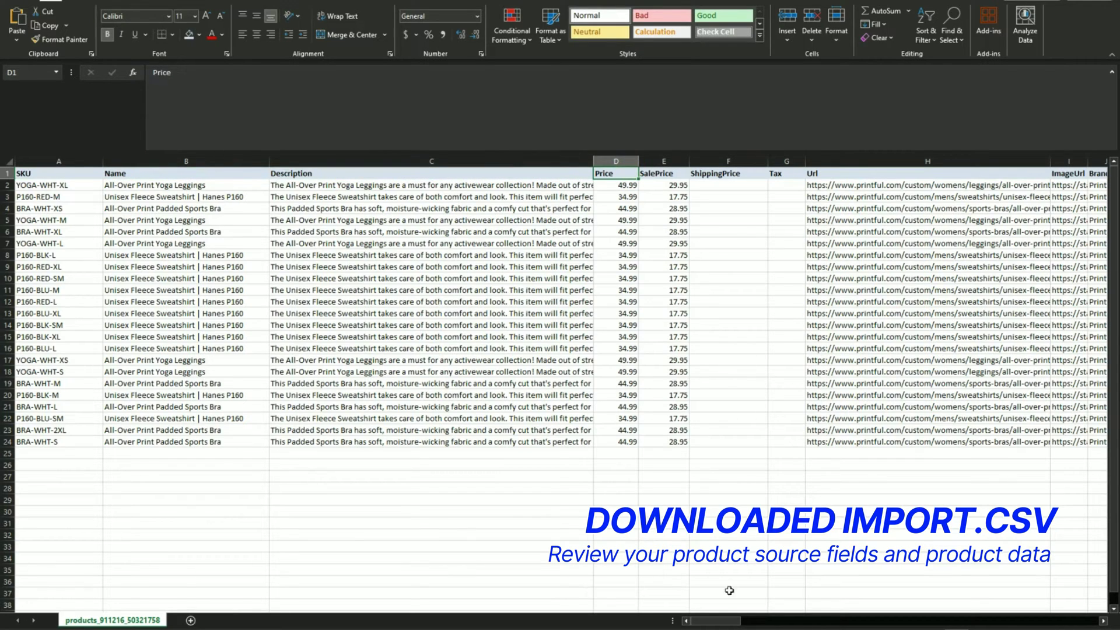
drag(722, 621, 758, 622)
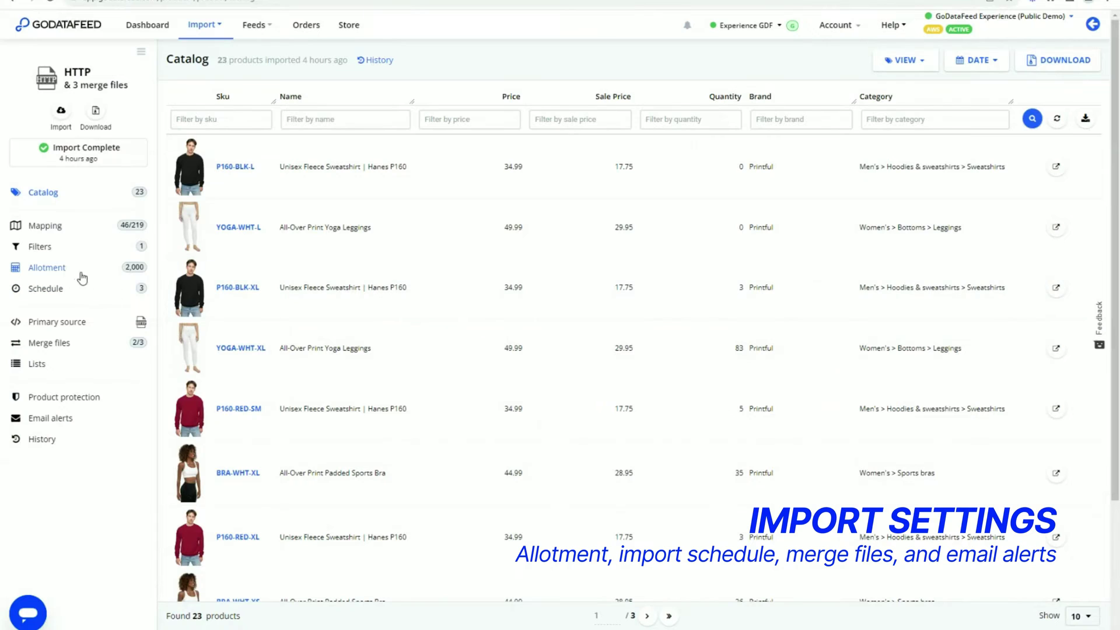
Show the Allotment page with its 2,000-SKU product import allotment field
click(80, 273)
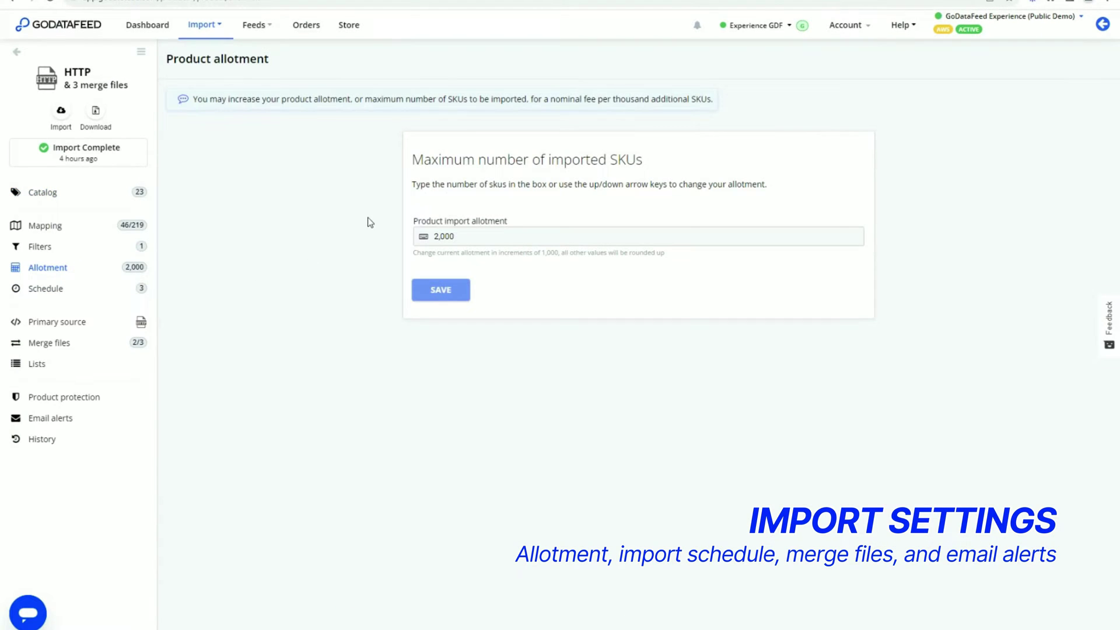
click(437, 238)
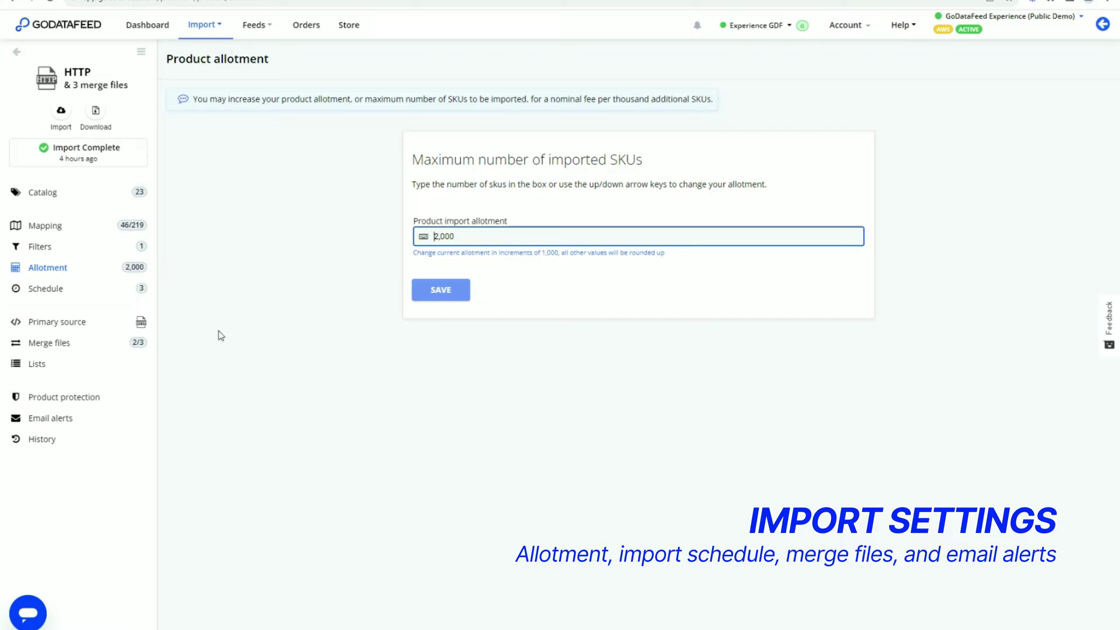
Review the daily import times of 1:00 AM, 7:00 AM and 5:00 PM EDT
click(57, 289)
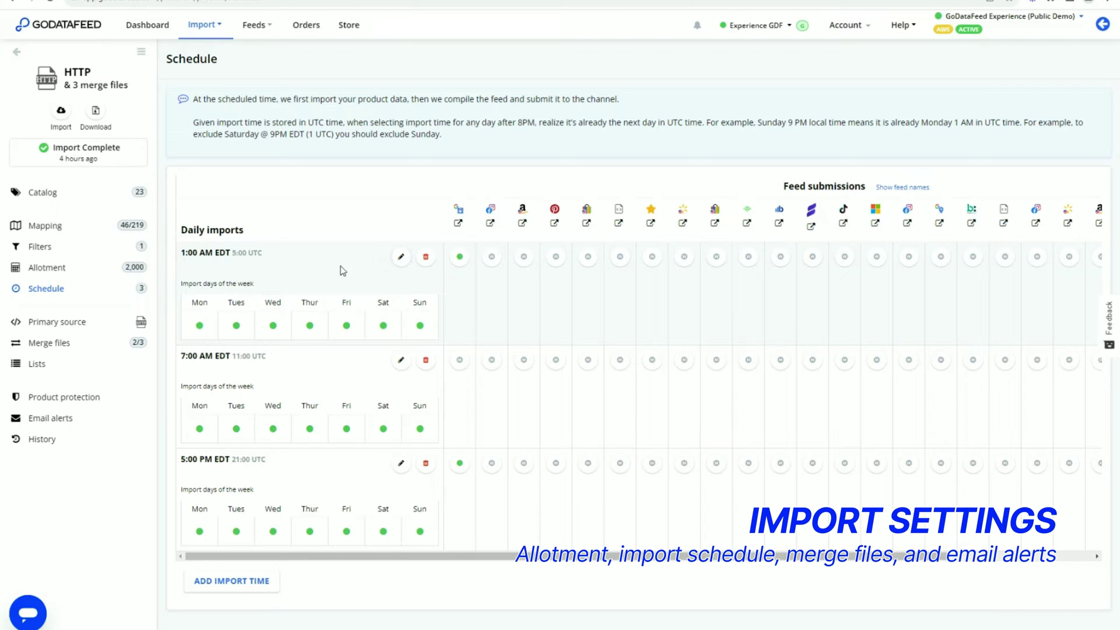
click(383, 256)
click(40, 130)
click(61, 111)
Review the three merge files and the Email alerts page with only Import fails checked
click(53, 345)
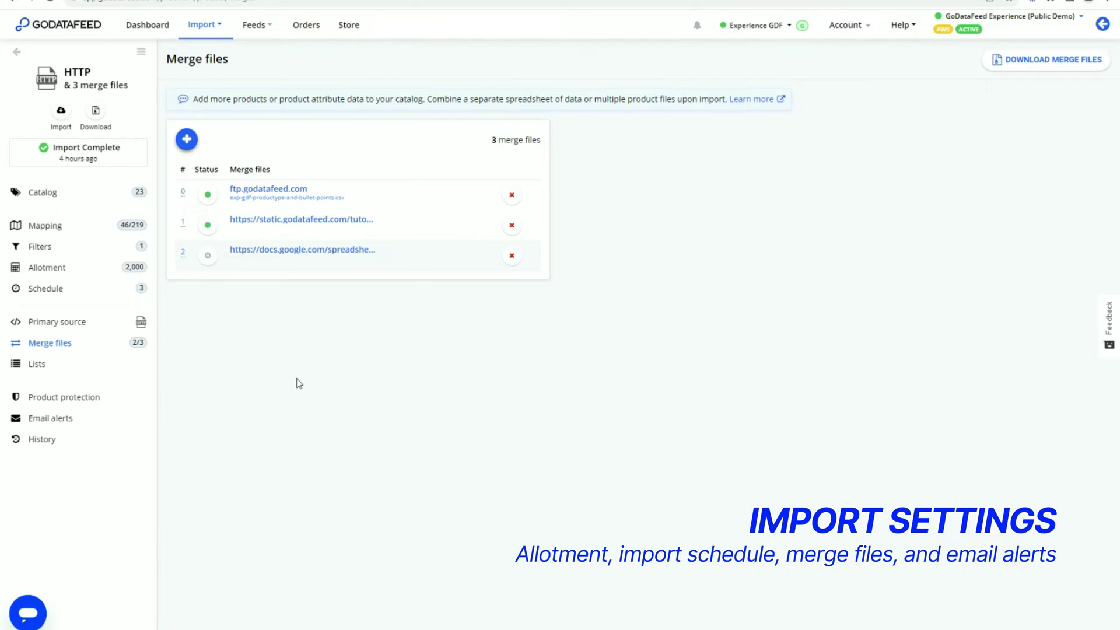
click(54, 420)
click(277, 176)
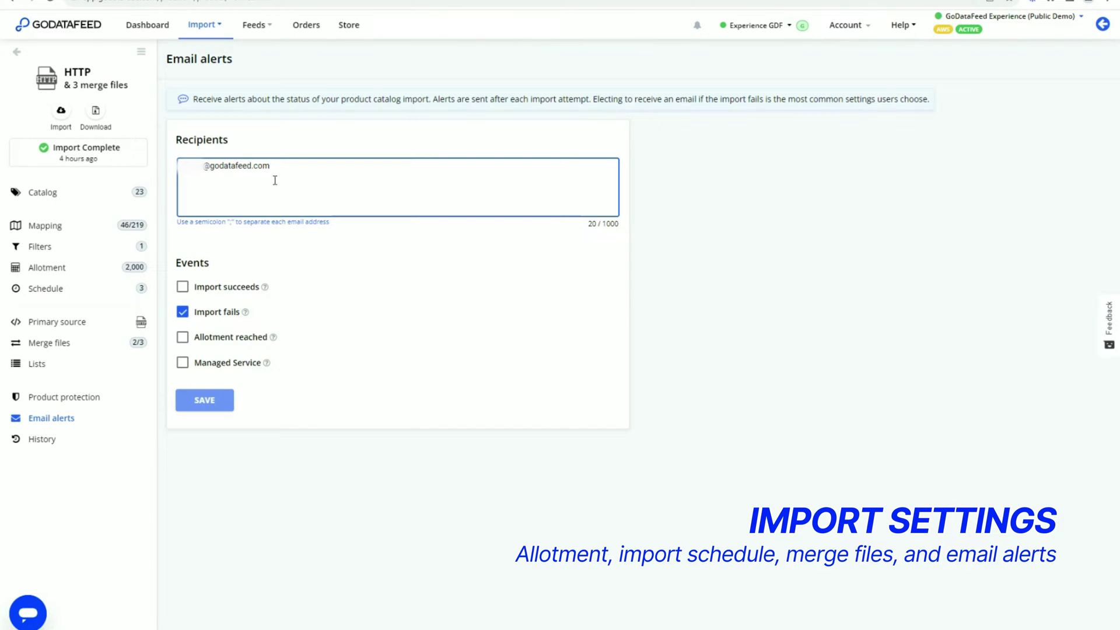
click(256, 274)
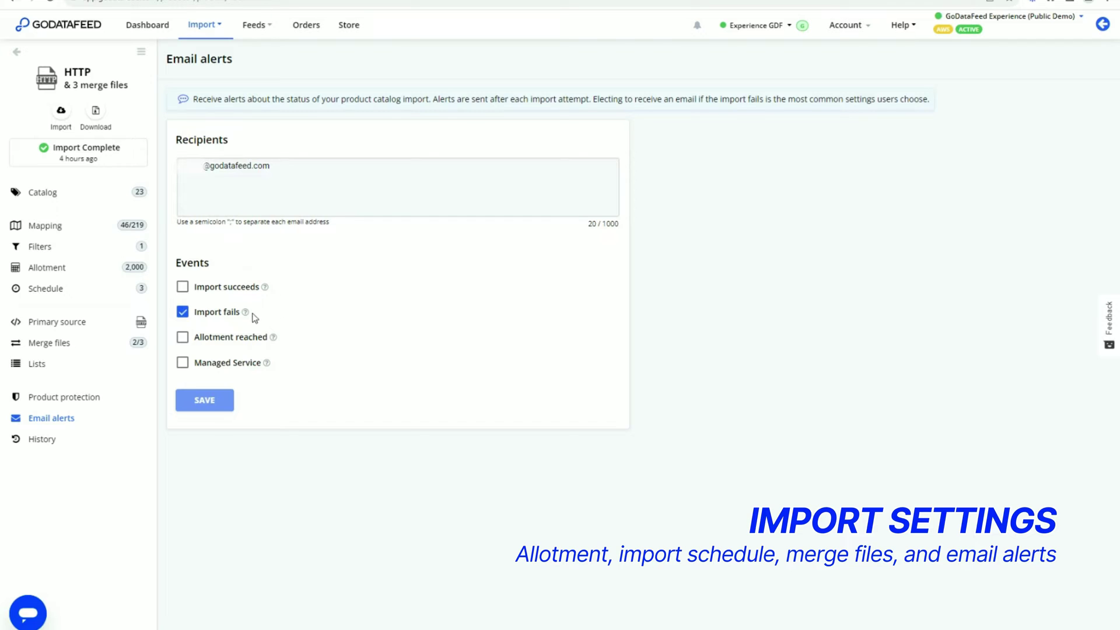
mouse_move(246, 313)
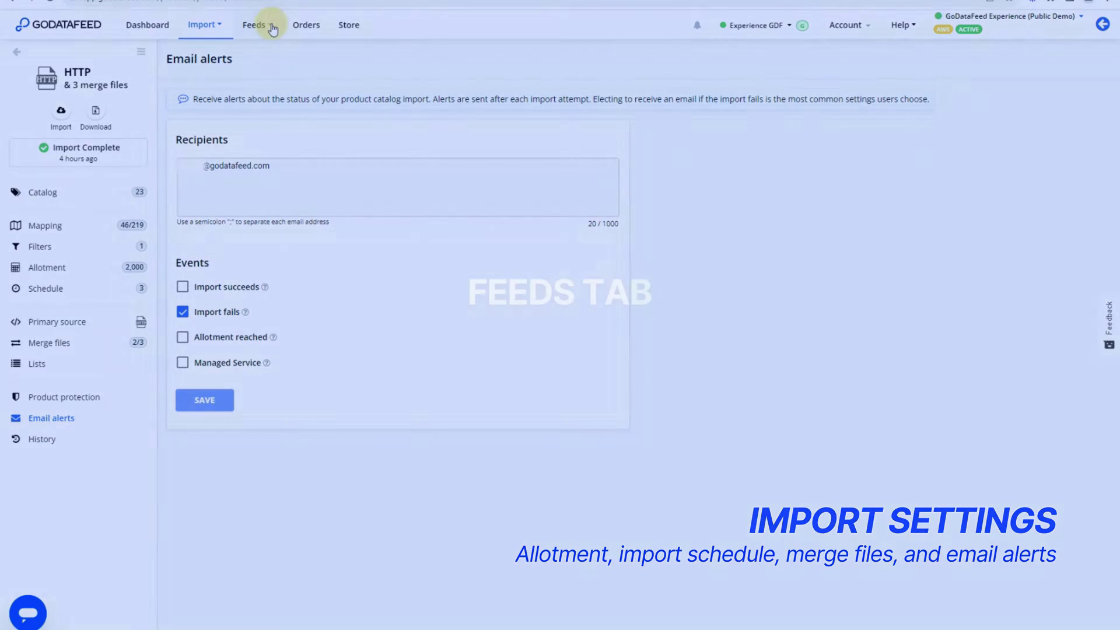
click(270, 25)
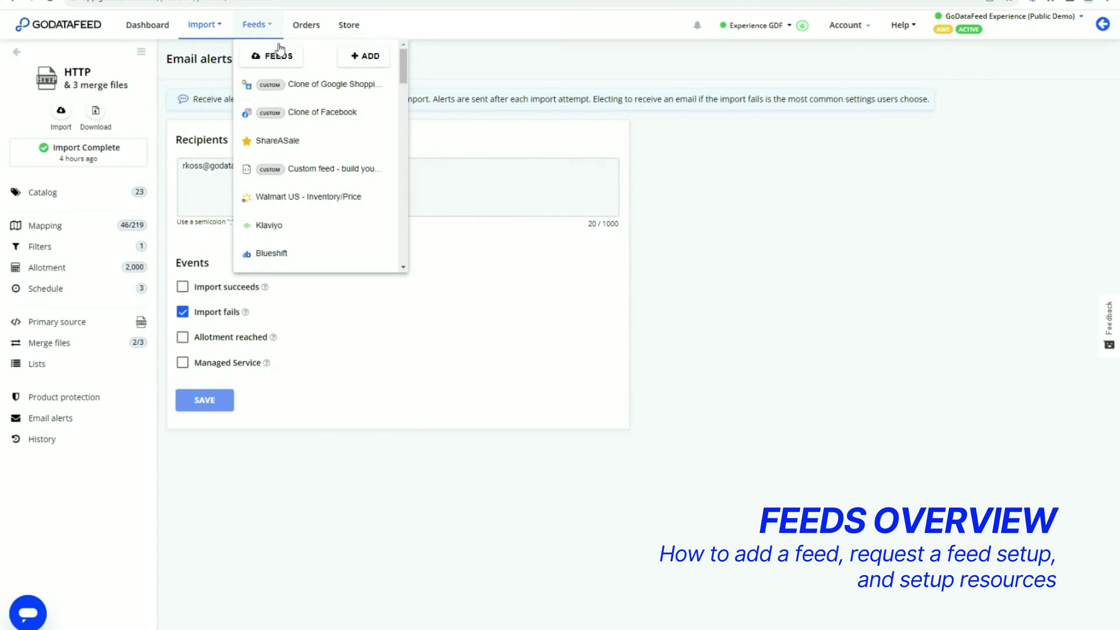
Load the Feed Overview of 50 feeds and check compilation, fetch URL and submission columns
click(285, 58)
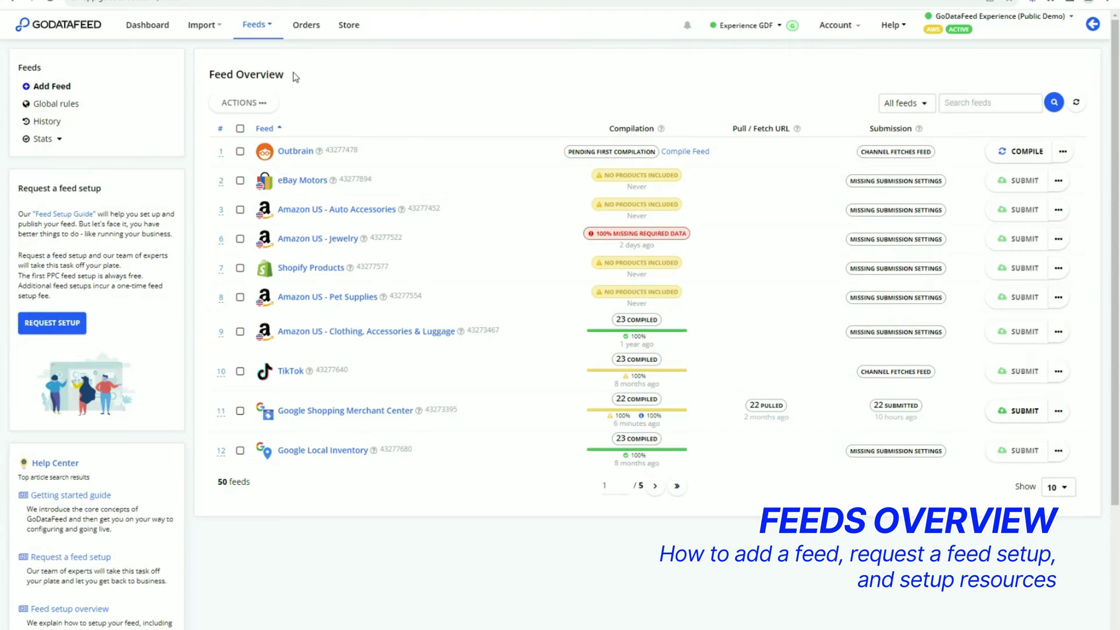
click(293, 73)
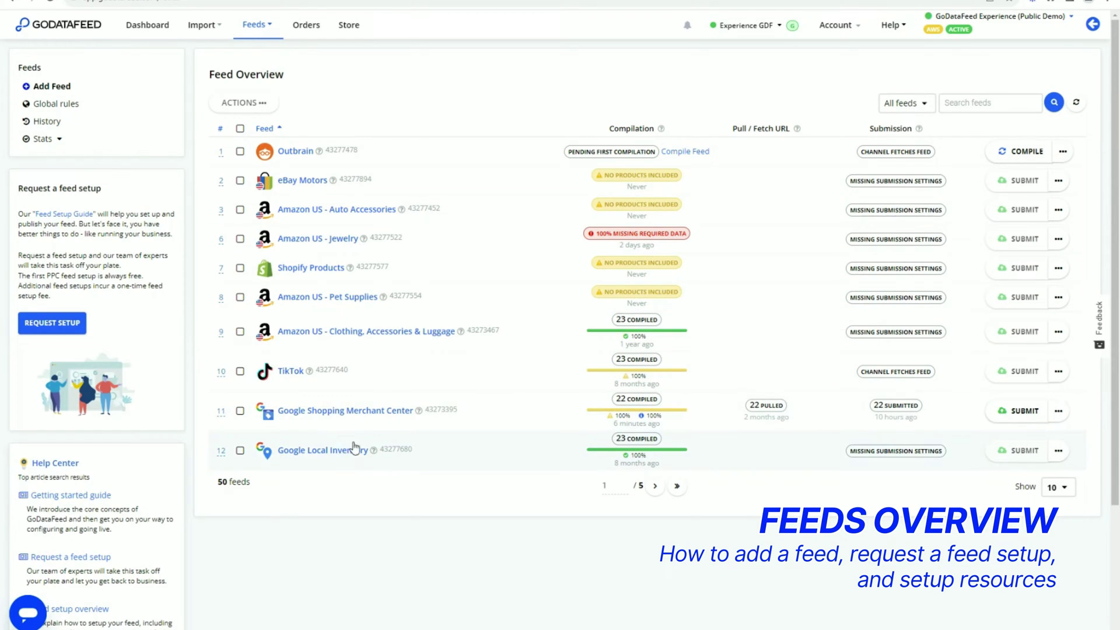
click(681, 129)
click(820, 128)
click(937, 135)
Compare the Channel and Custom feed templates, then open the Feed setup overview help article
click(44, 86)
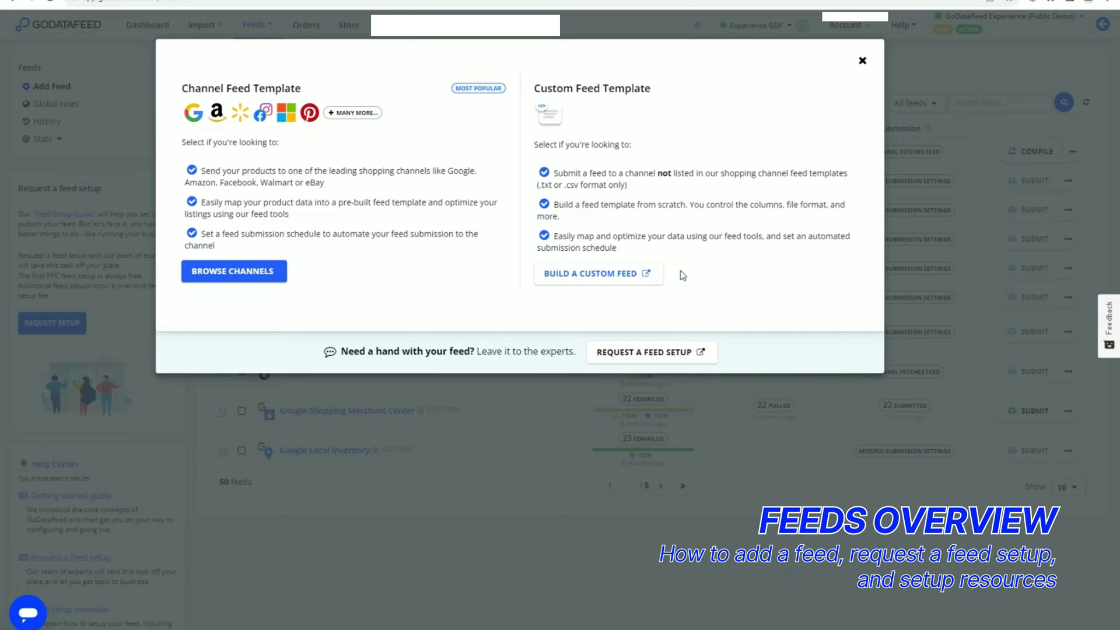
click(862, 61)
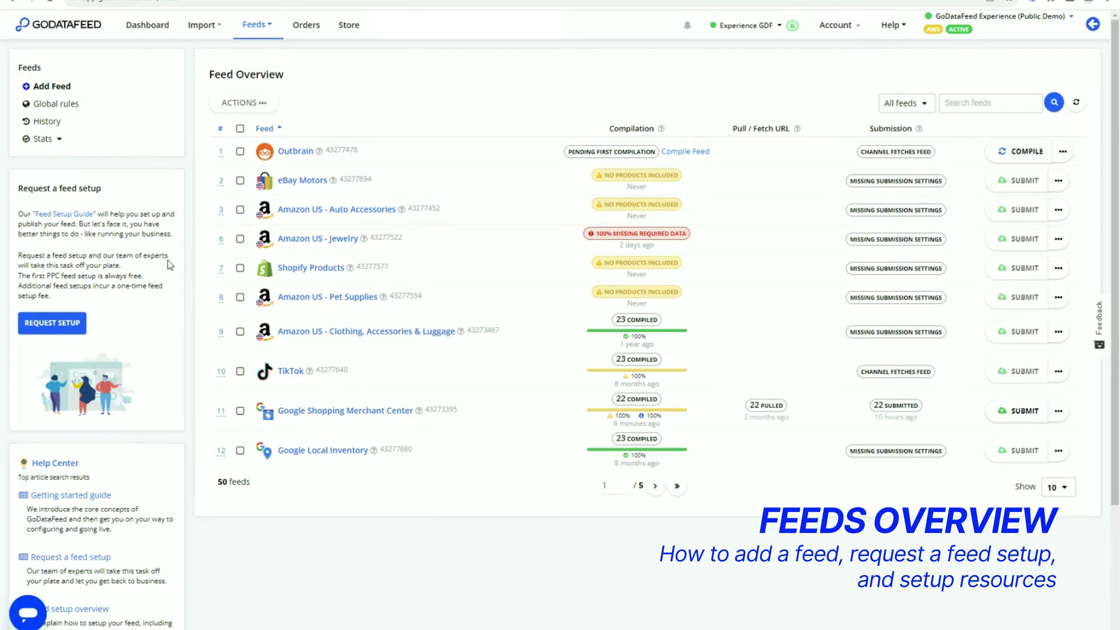
drag(52, 297, 15, 278)
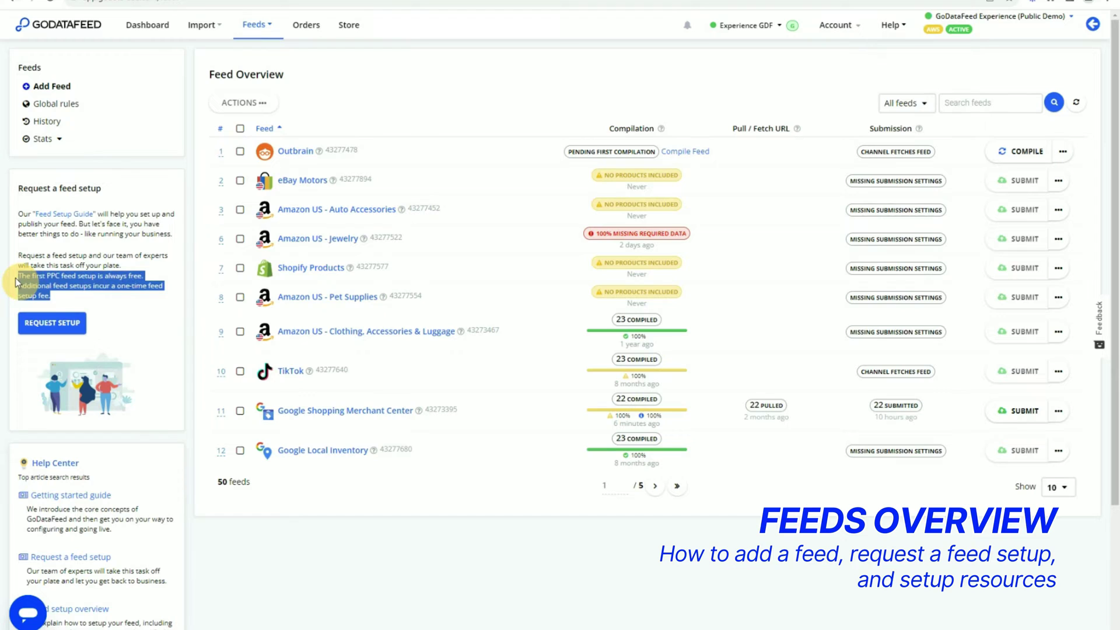
click(104, 330)
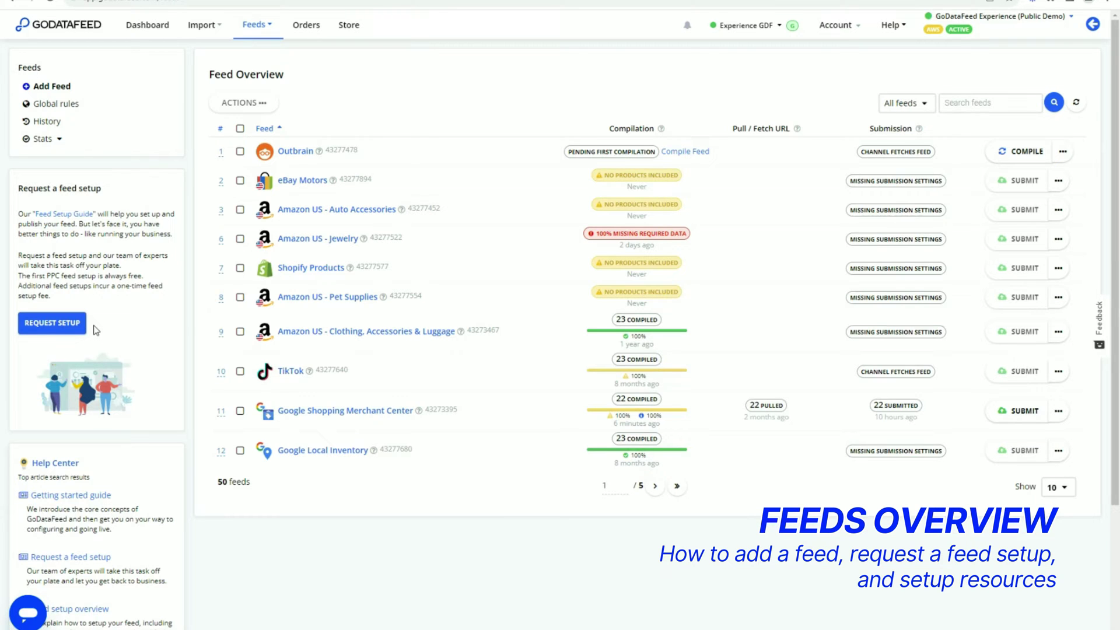
scroll(99, 344, down, 2)
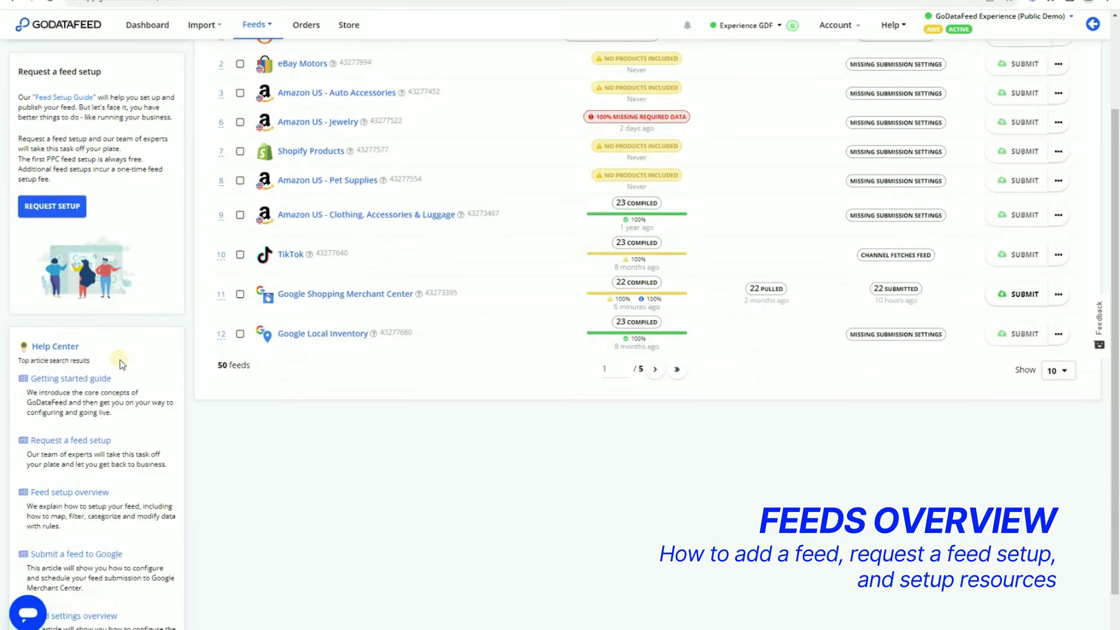
click(66, 494)
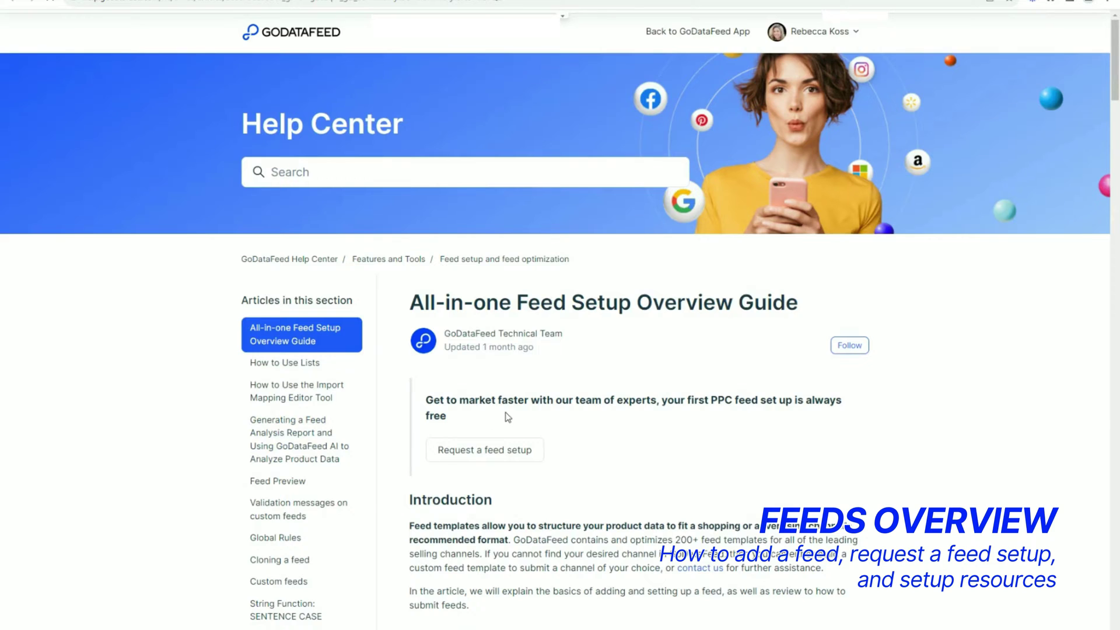
Scroll through the All-in-one Feed Setup Overview Guide article
scroll(501, 418, down, 4)
scroll(507, 412, down, 2)
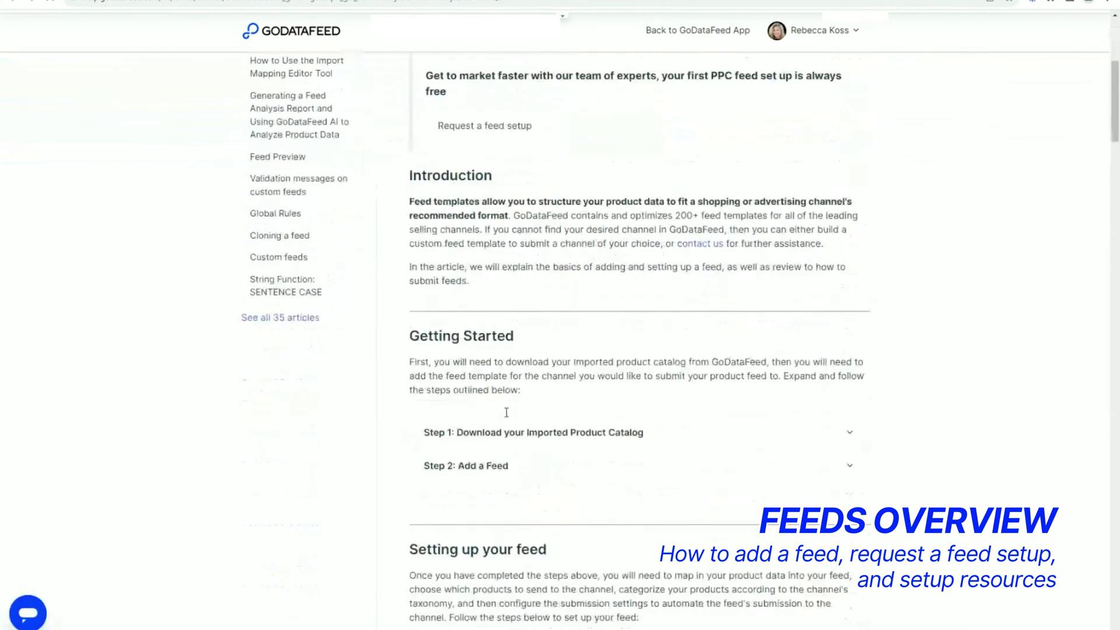
scroll(506, 406, up, 1)
scroll(506, 403, up, 5)
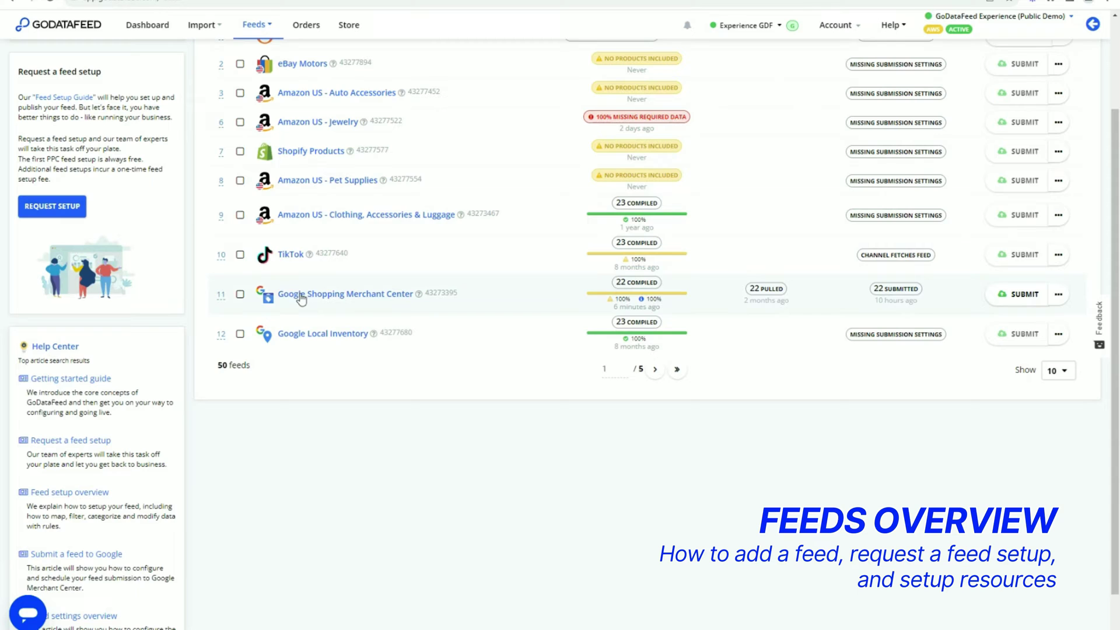
scroll(301, 299, up, 3)
Open the Google Shopping Merchant Center feed and view its 'title may benefit from adding brand' optimization
click(323, 408)
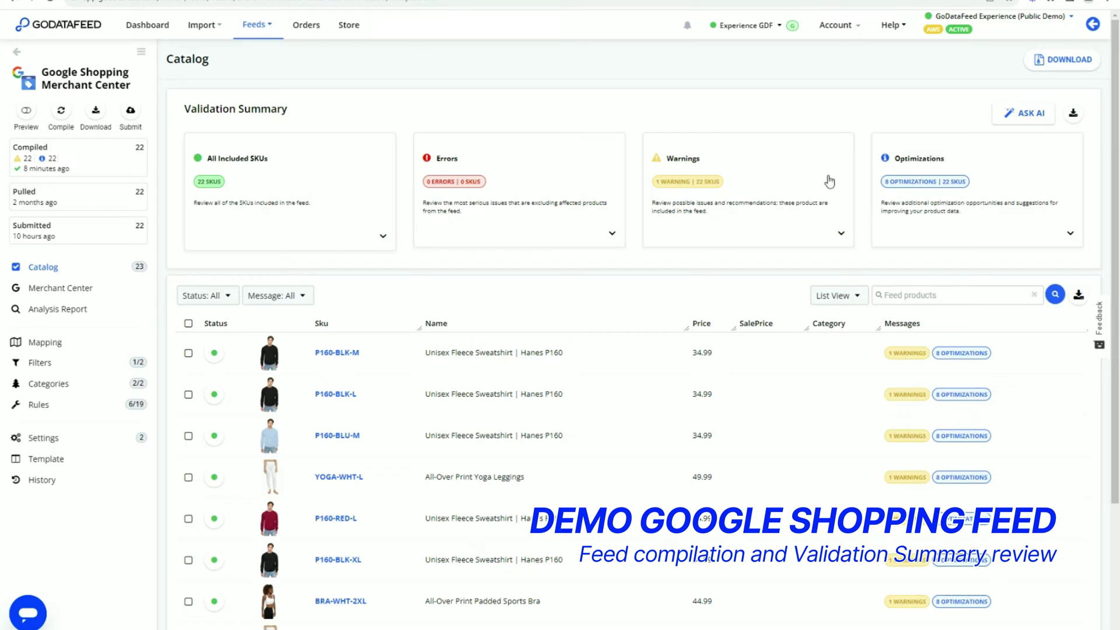
click(906, 173)
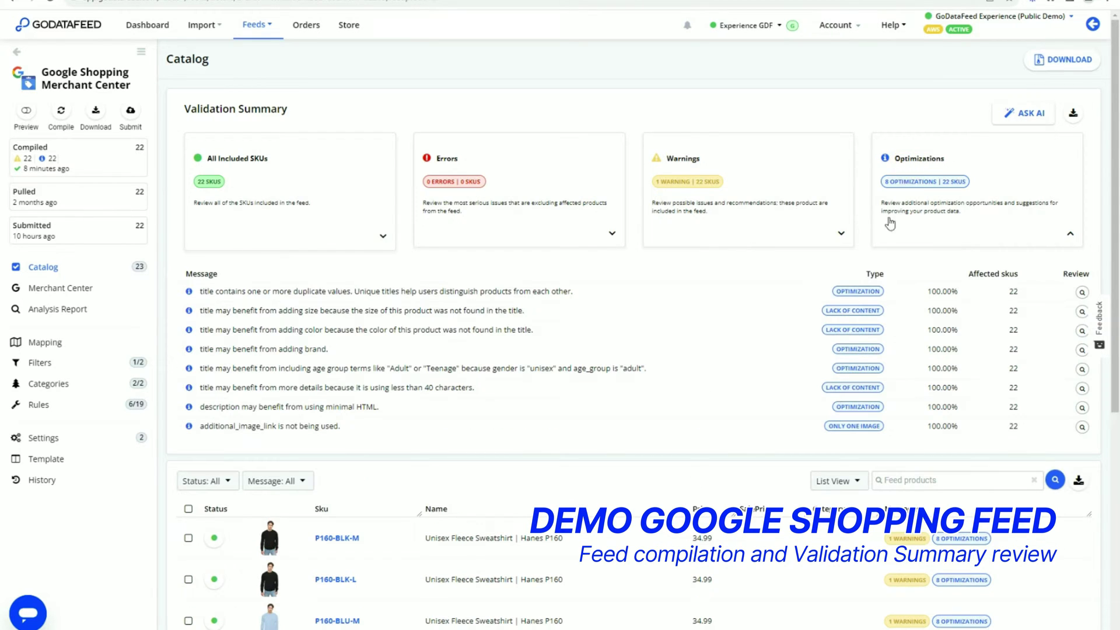
click(230, 353)
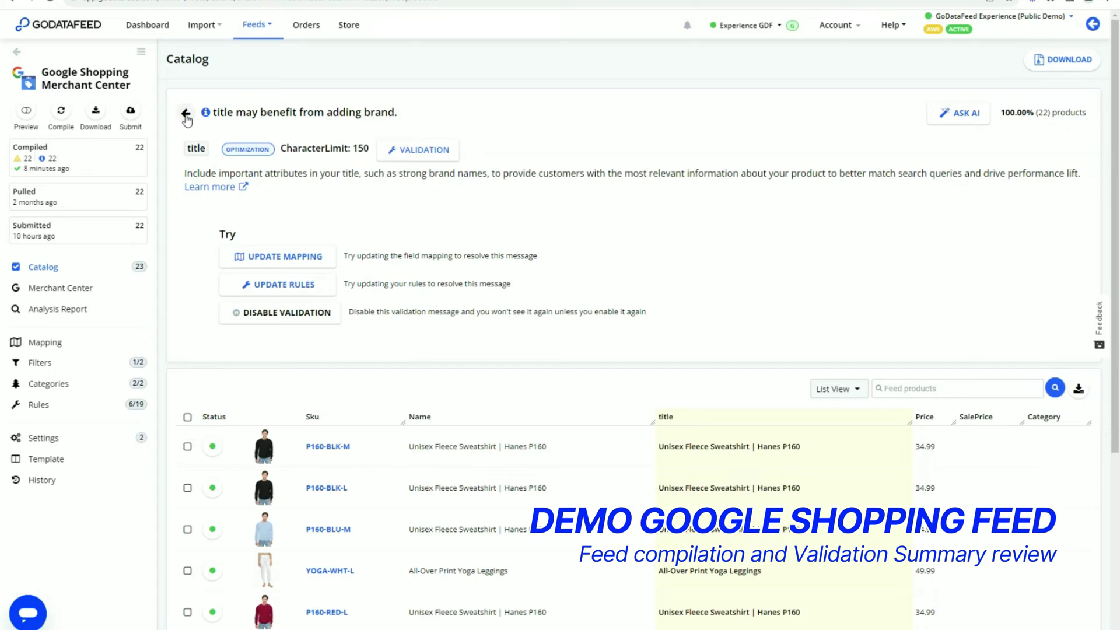
click(186, 115)
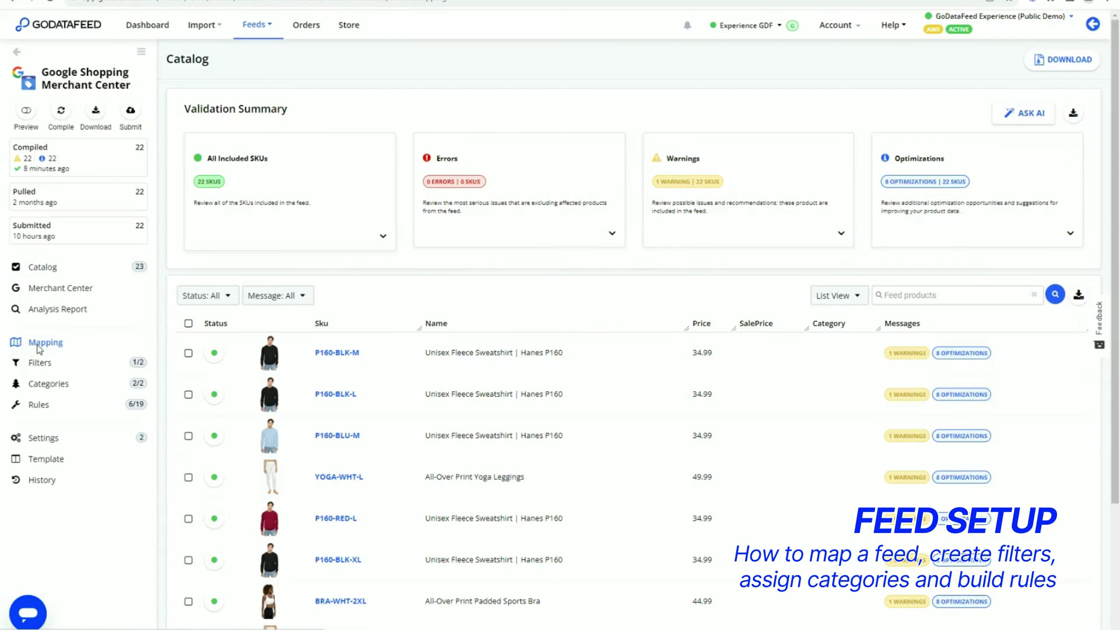
On the Mapping page, set additional_image_link's source to [P].[OtherImageURL1] by searching 'ima'
click(38, 347)
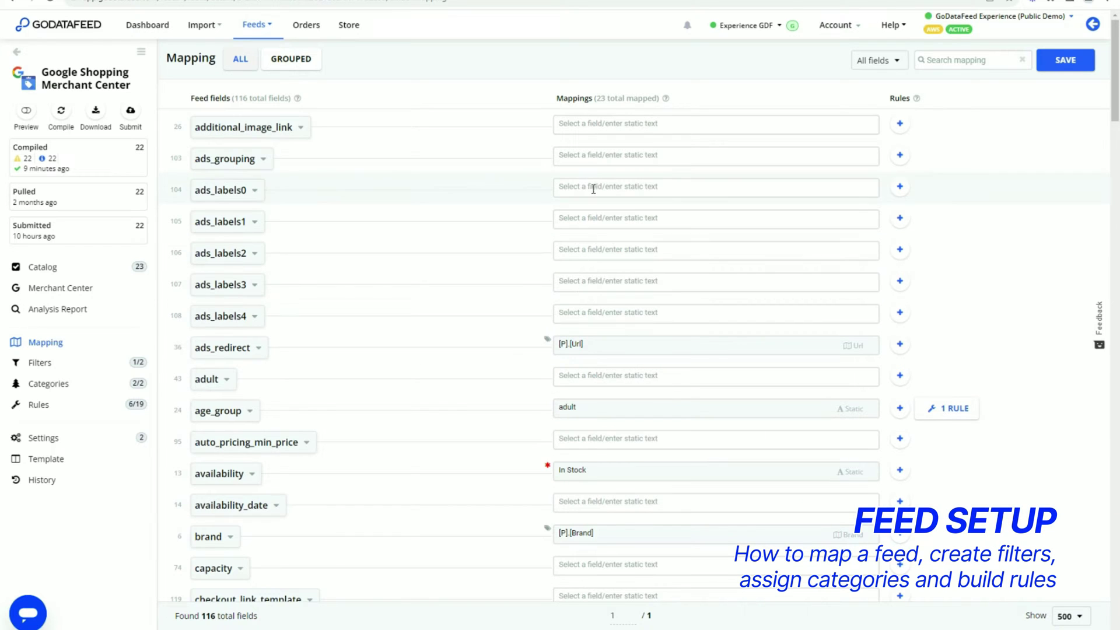
click(589, 124)
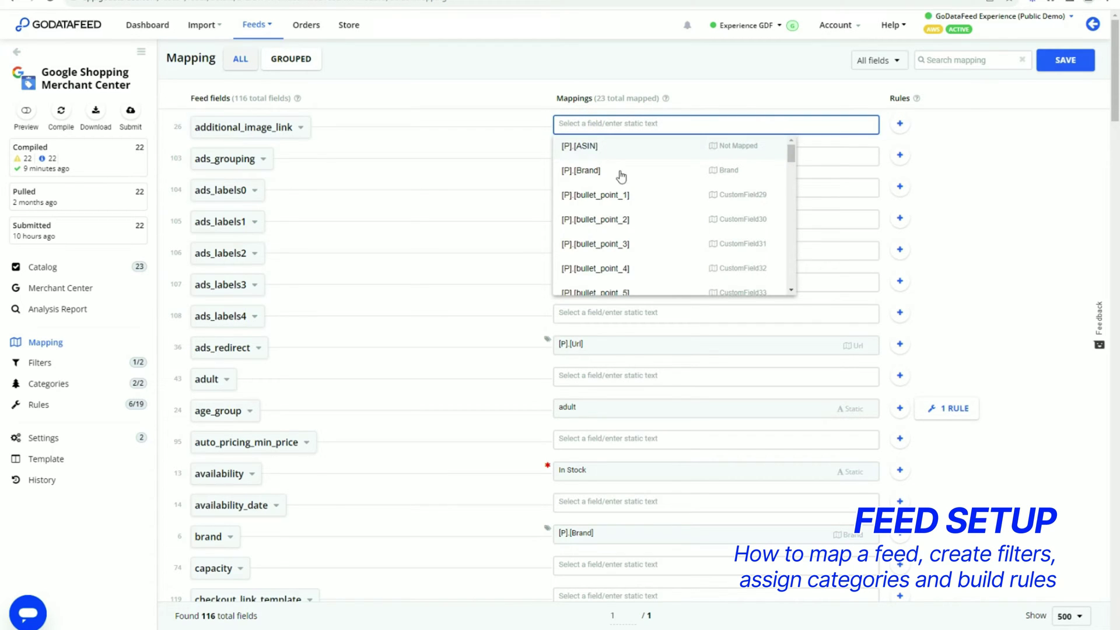
scroll(621, 175, down, 2)
scroll(621, 173, up, 2)
text(ima)
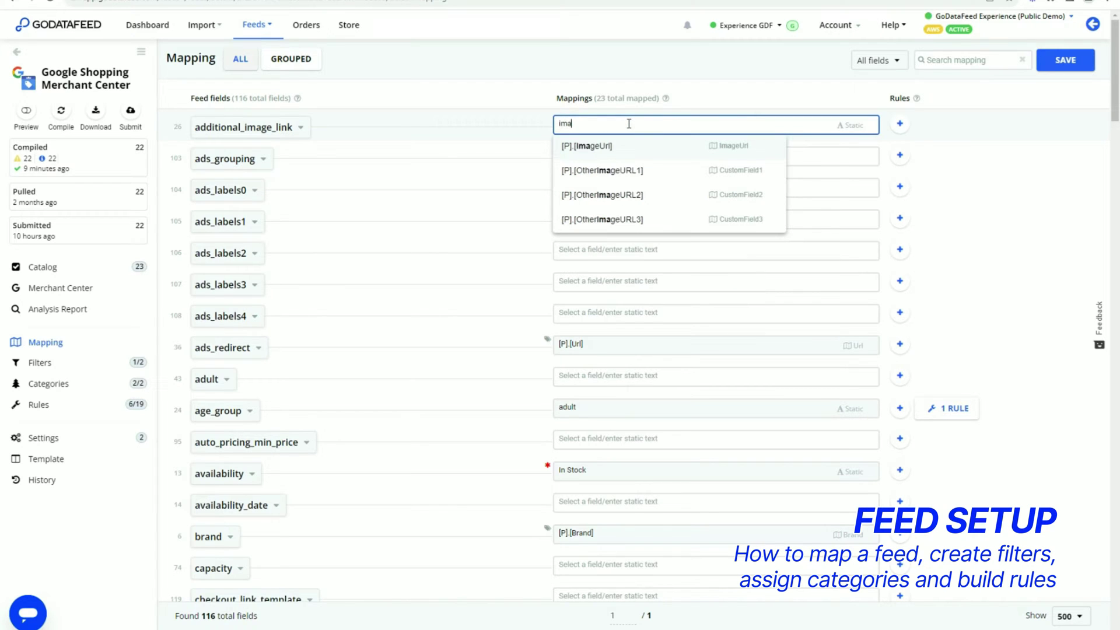
click(616, 173)
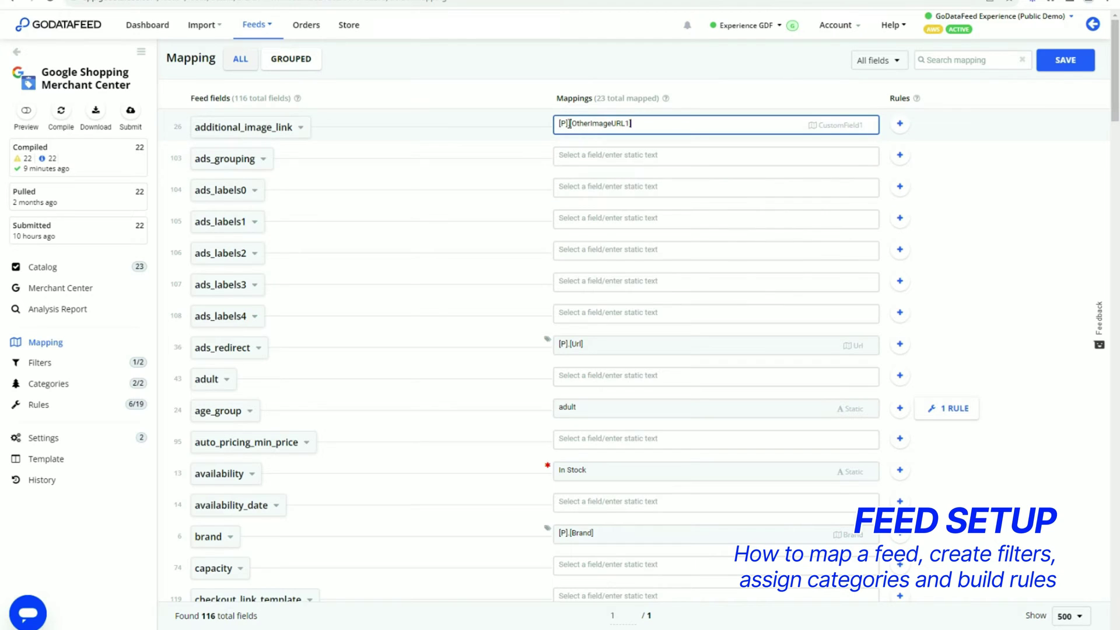
Highlight the [P] prefix and the static values 'adult' (age_group) and 'In Stock' (availability)
drag(570, 124, 557, 123)
drag(584, 407, 559, 407)
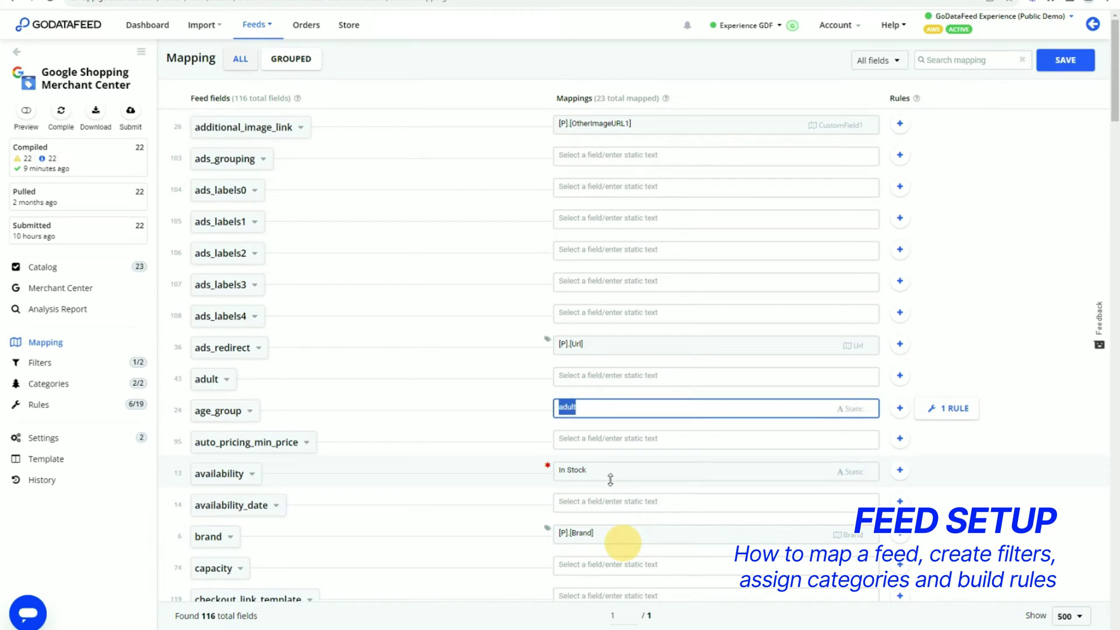
drag(610, 472, 557, 470)
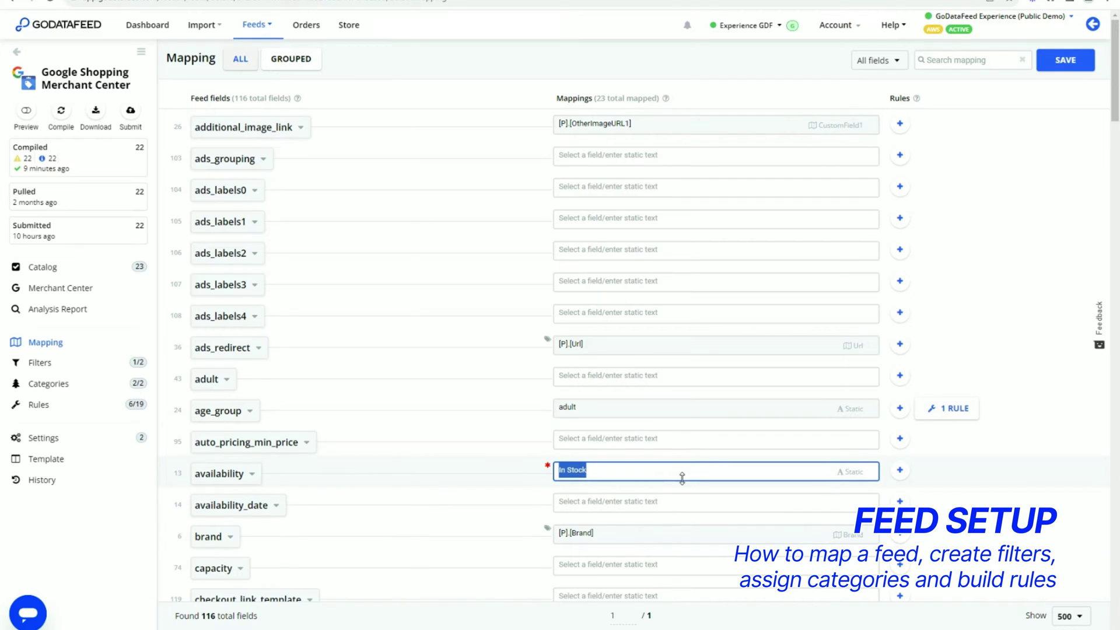
View and hide the field descriptions for additional_image_link and ads_grouping
click(301, 129)
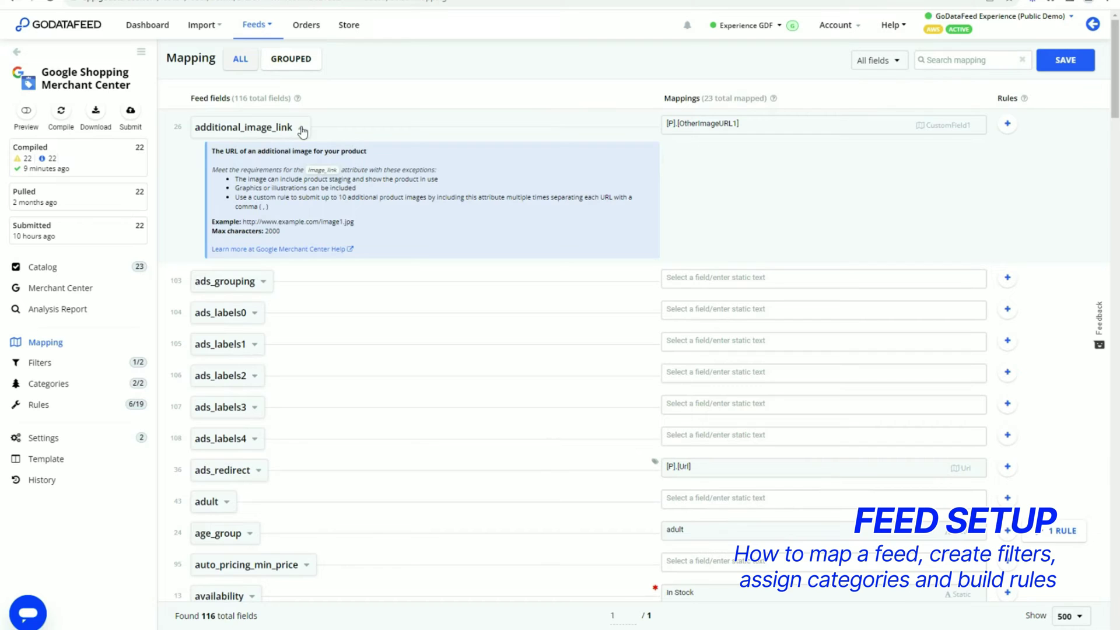
click(263, 284)
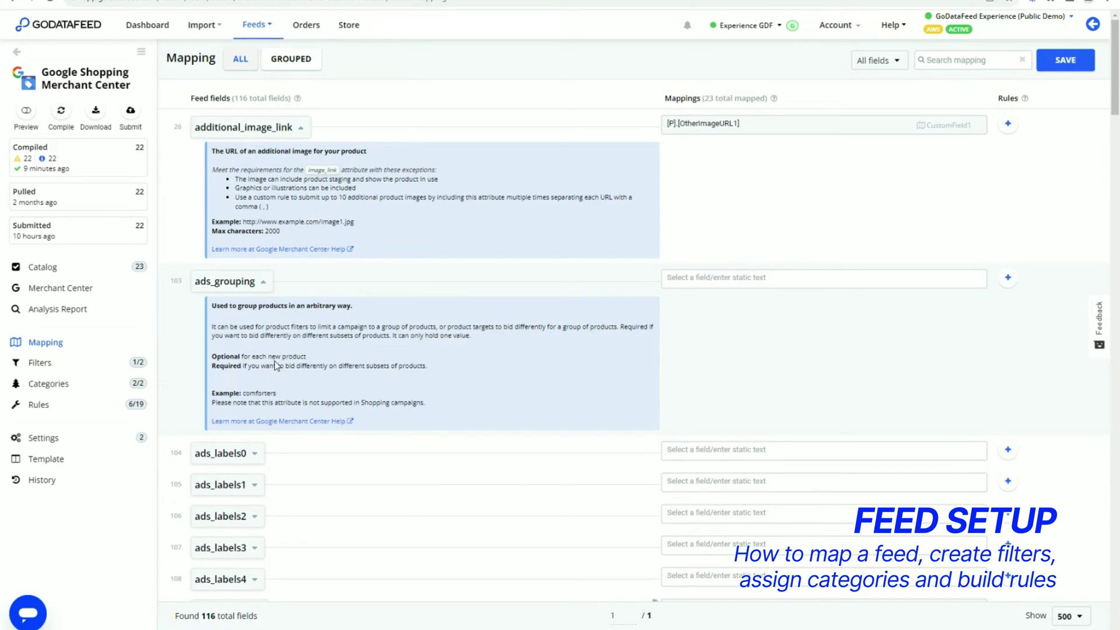
click(265, 283)
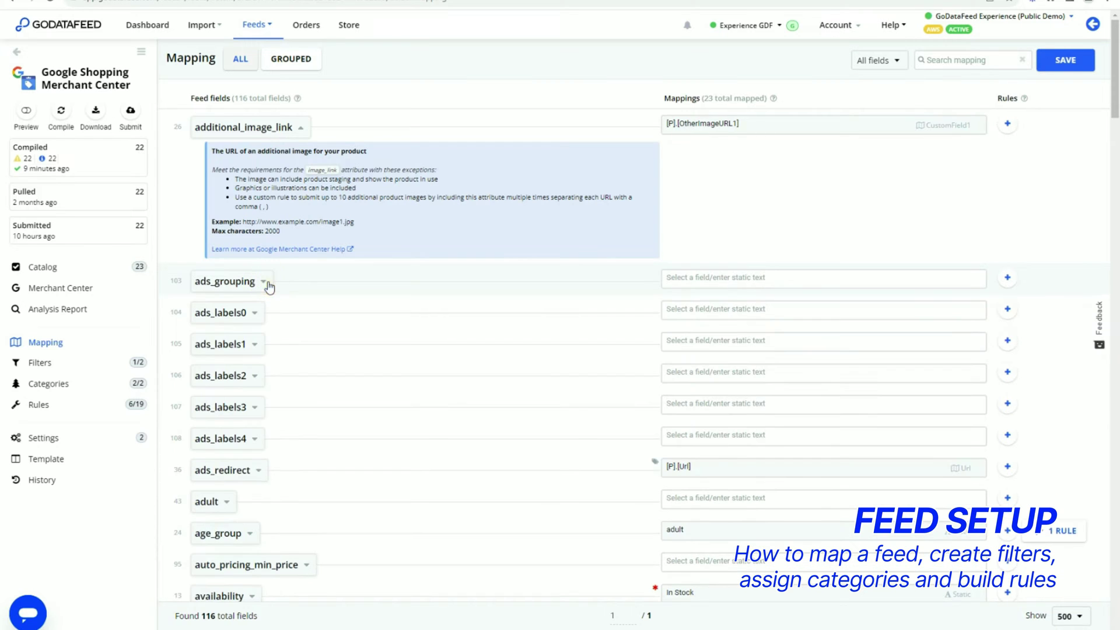
click(308, 130)
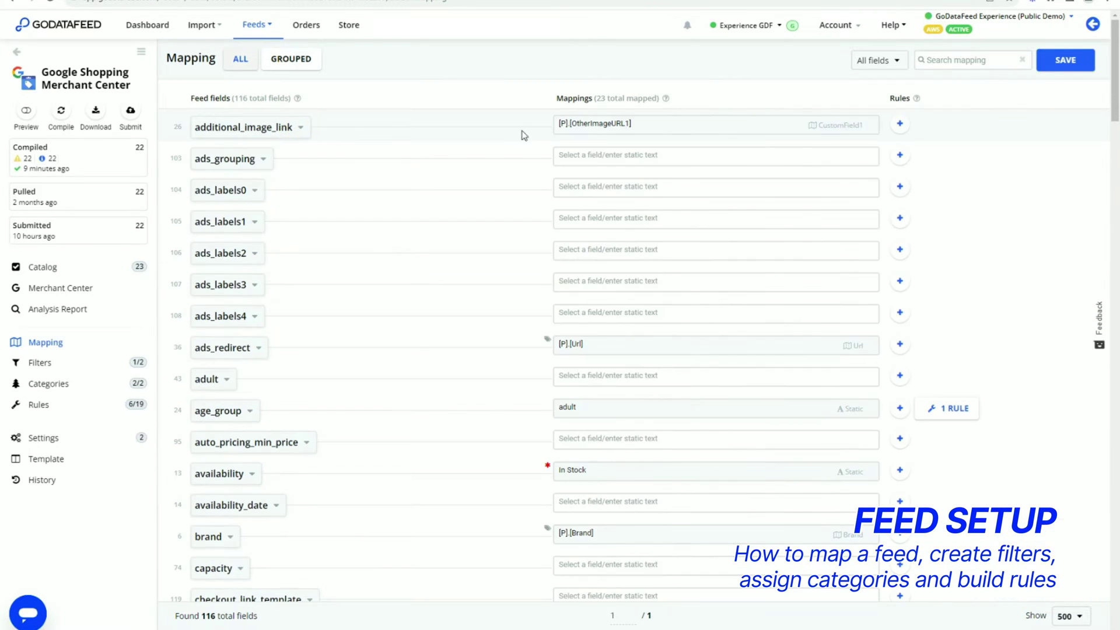
Filter the mapping list to the 7 required fields and save the mapping
click(890, 61)
click(888, 81)
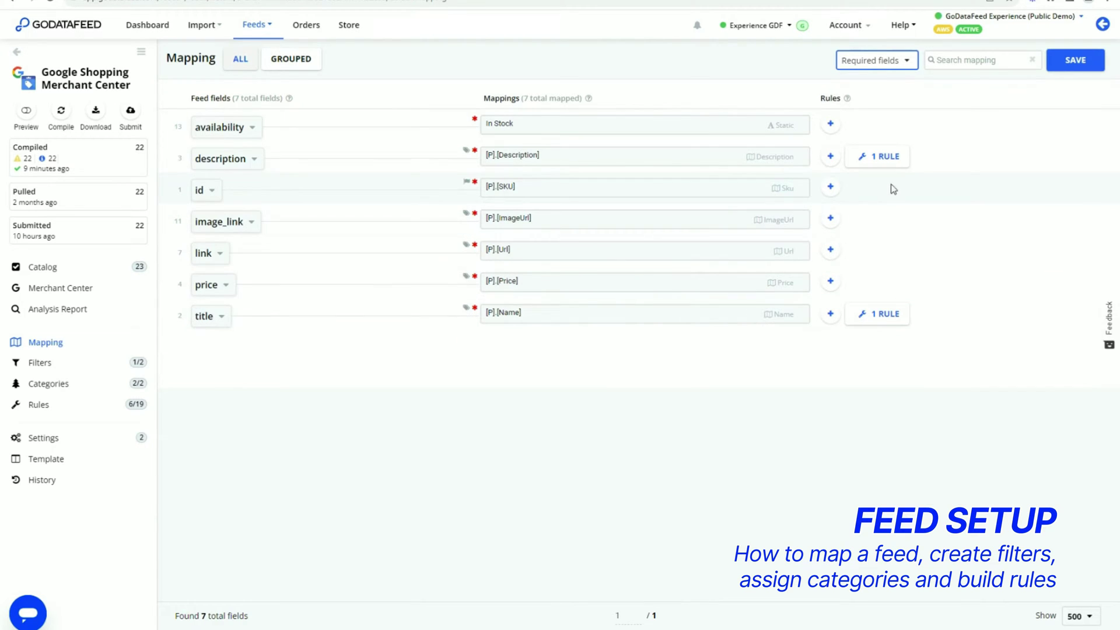
click(1115, 68)
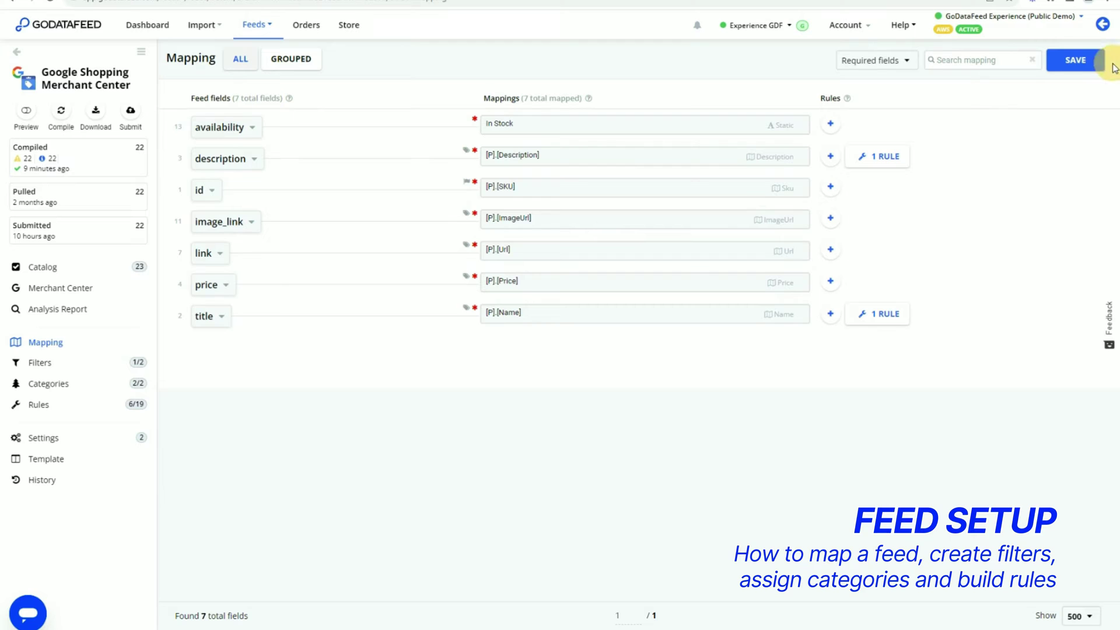
click(1111, 69)
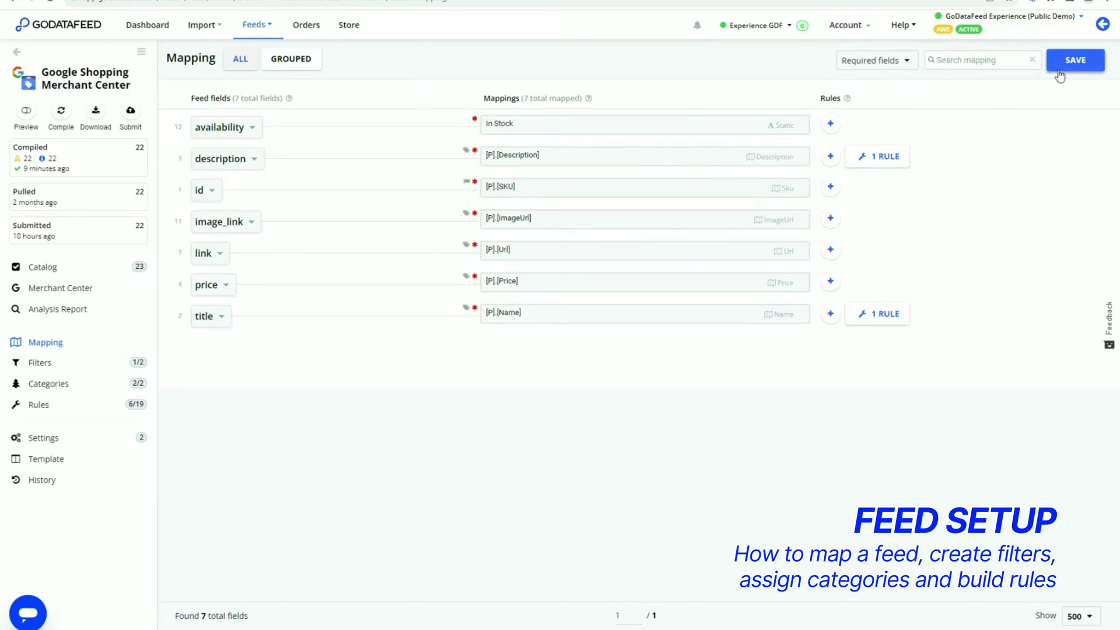
Inspect the 'No gift cards' filter, then the 'Catch All - Apparel' rule on the Categories page
click(60, 364)
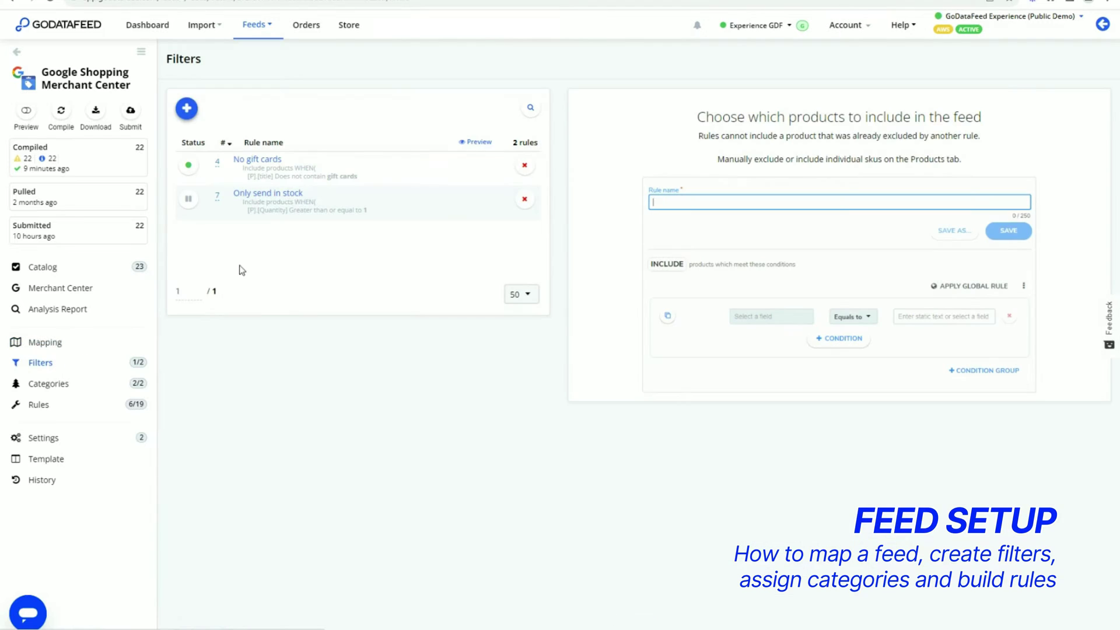
click(302, 167)
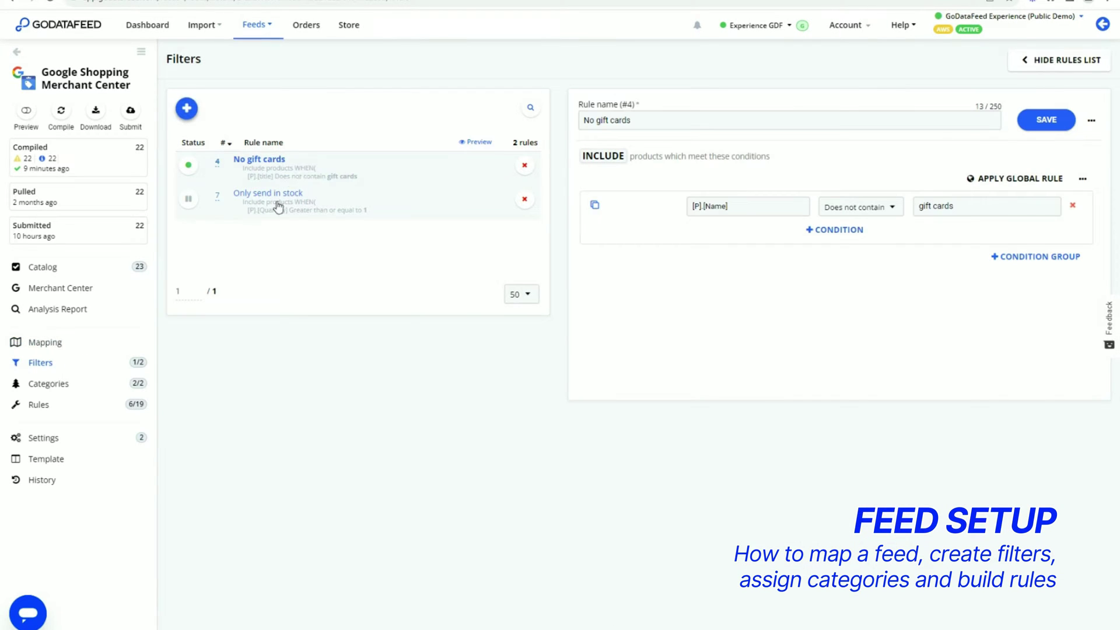
click(62, 388)
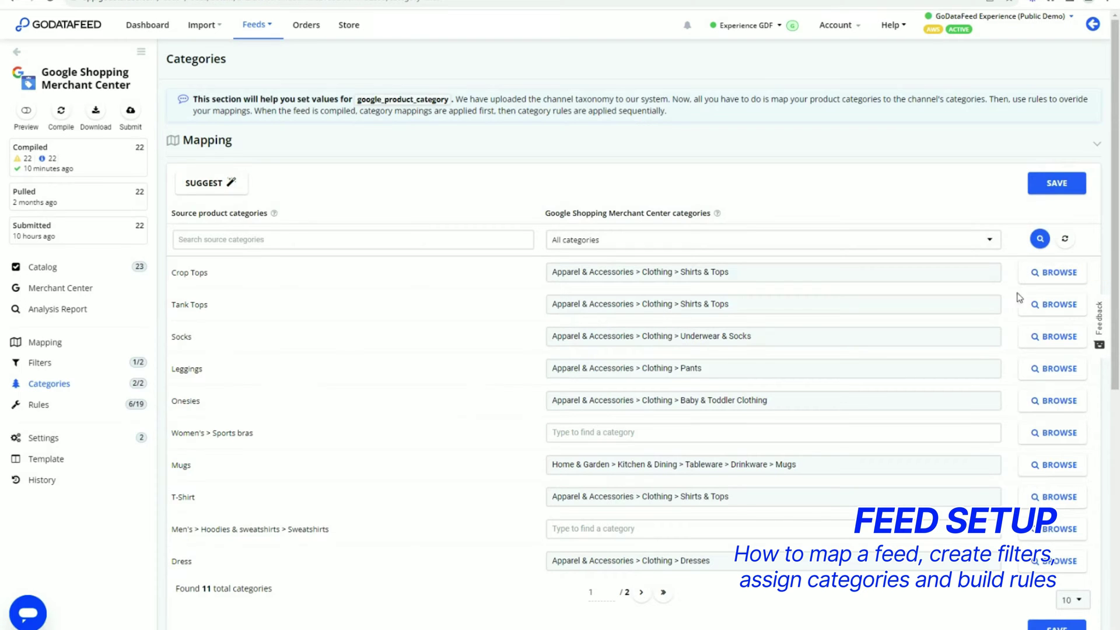
scroll(900, 328, down, 6)
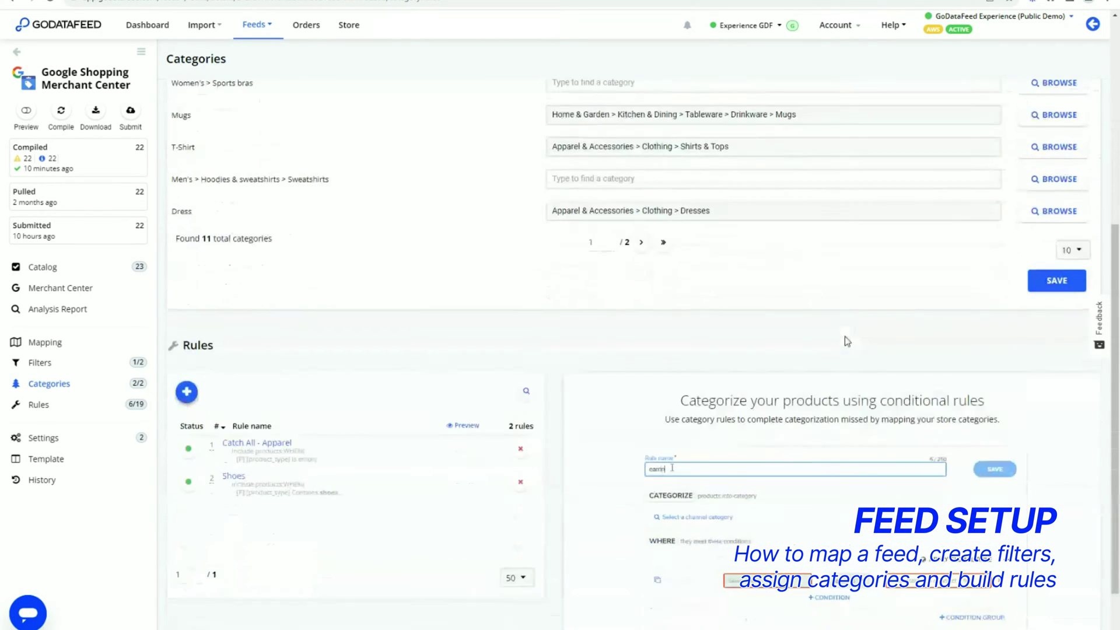
click(252, 456)
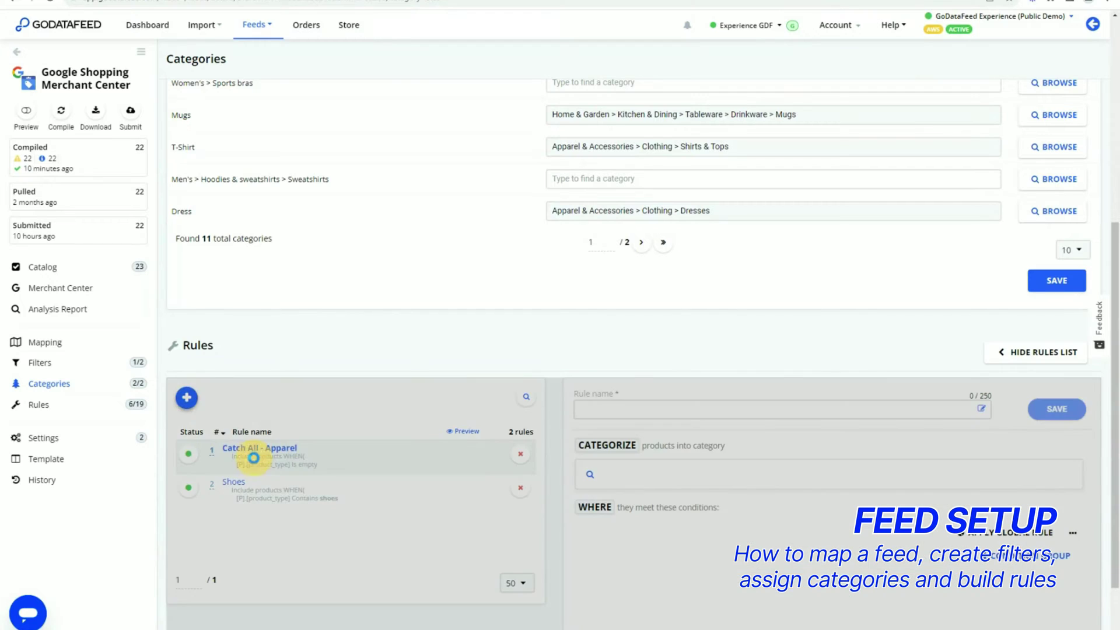
scroll(558, 420, down, 2)
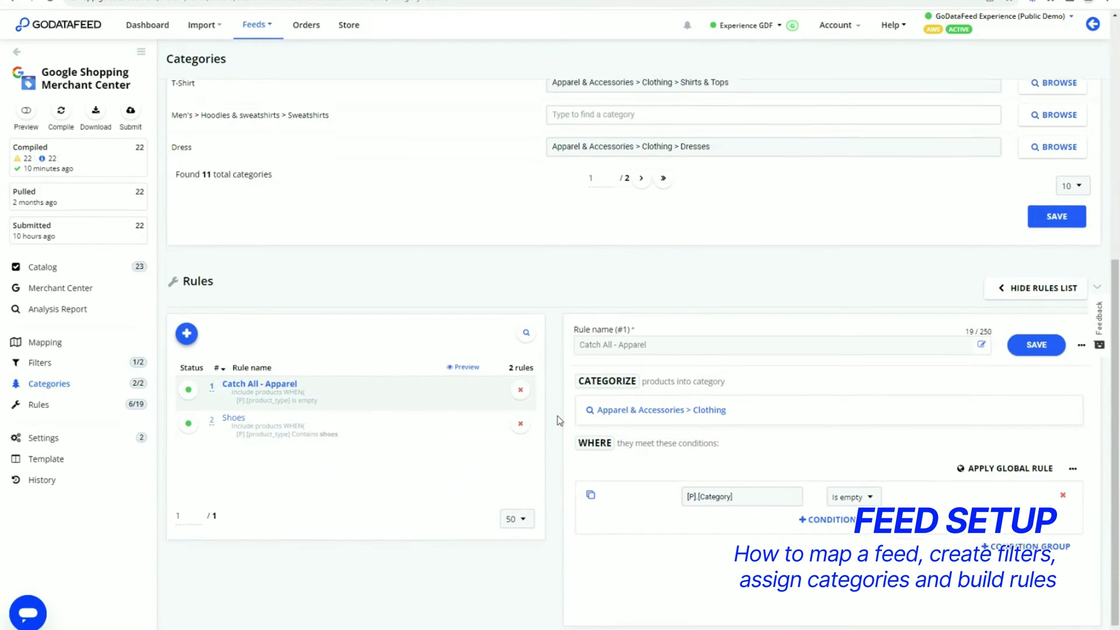
scroll(558, 420, up, 6)
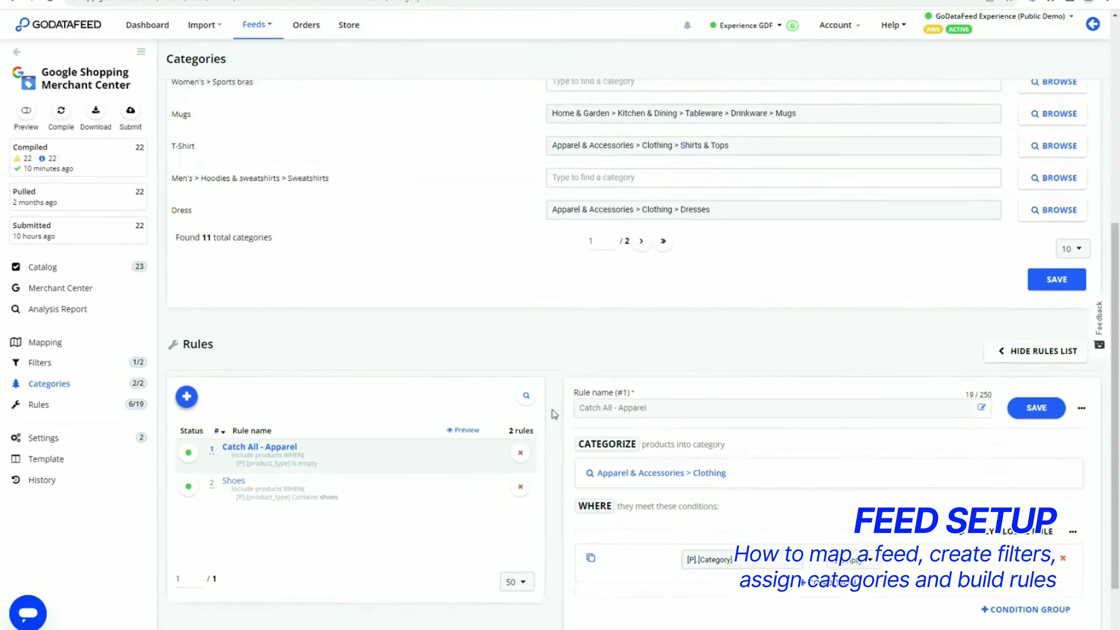
scroll(537, 401, up, 1)
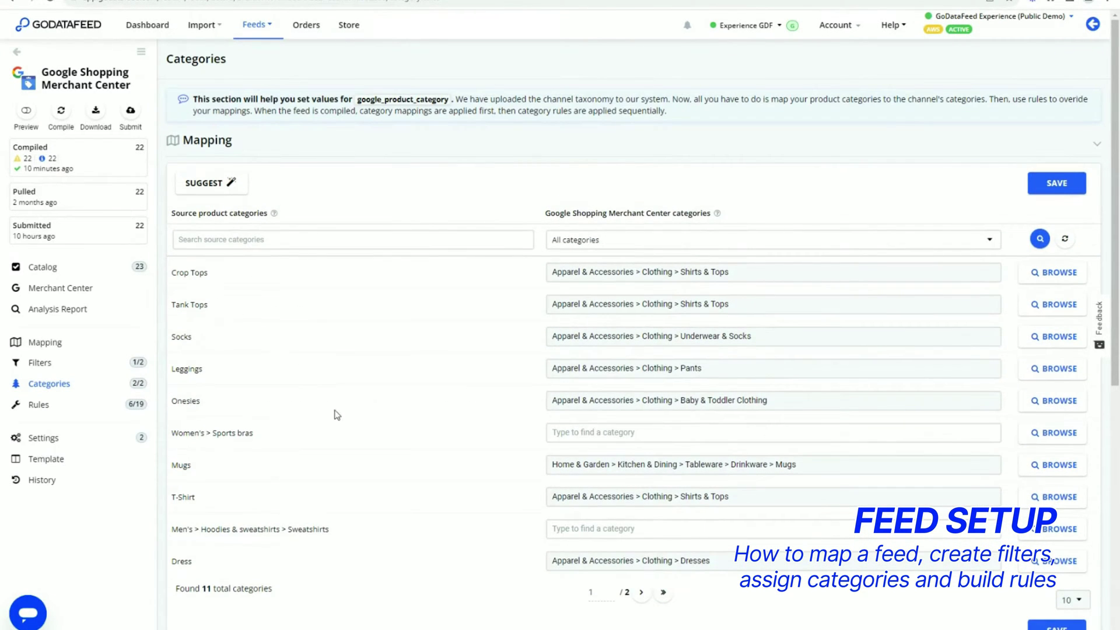
Load rules 1–3 in the editor: Sale Price, Optimized Title, and the price-minus-$5 sale_price rule
click(30, 411)
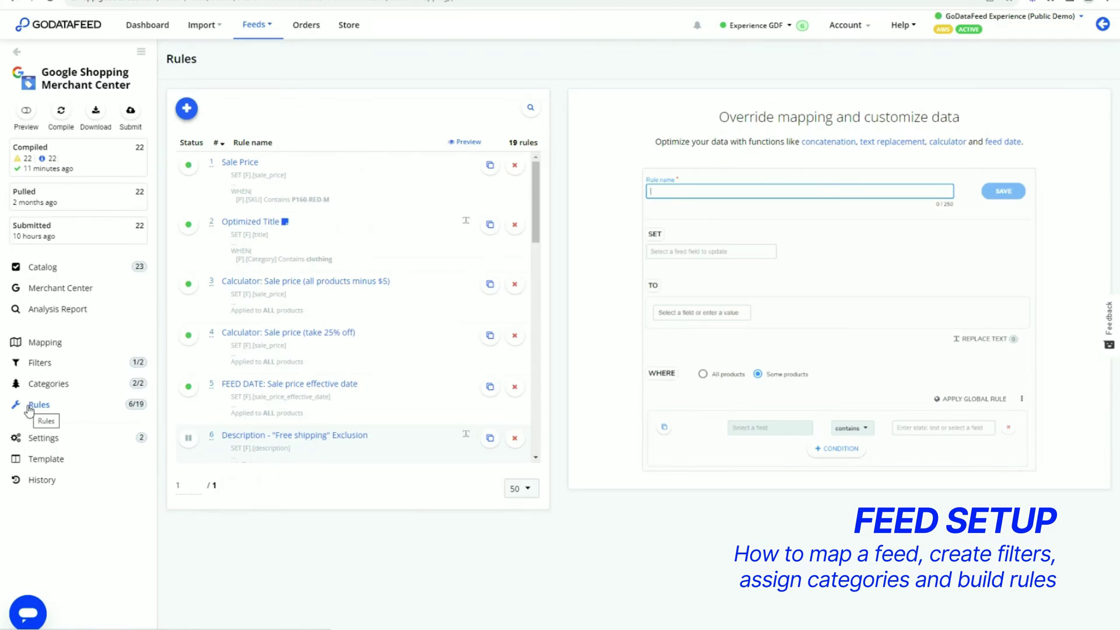
text(Opt)
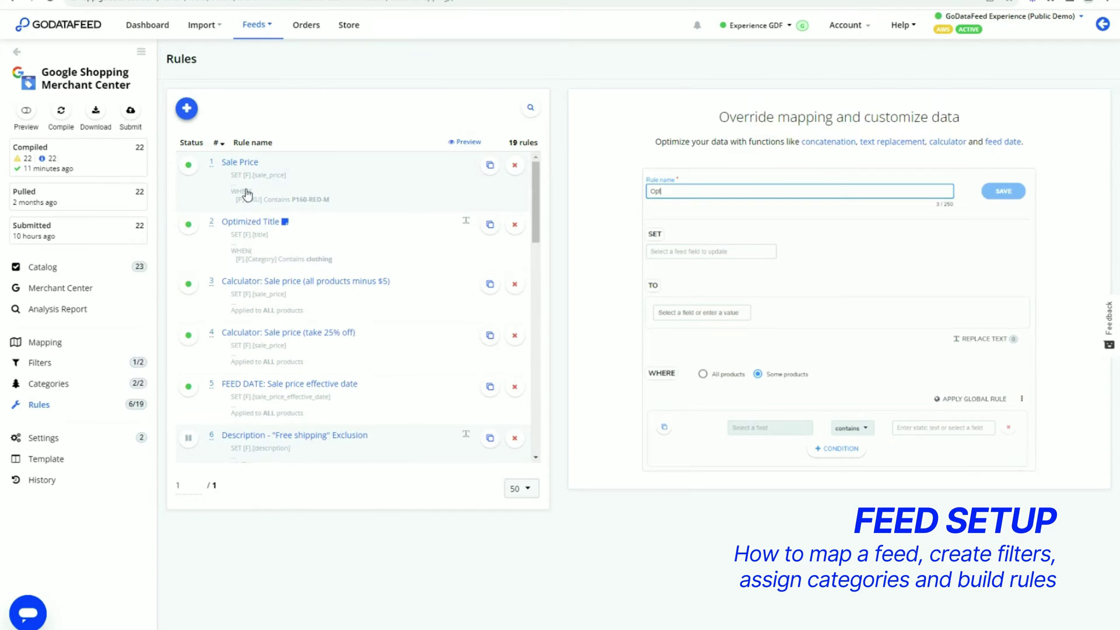
text(imize Title)
click(245, 192)
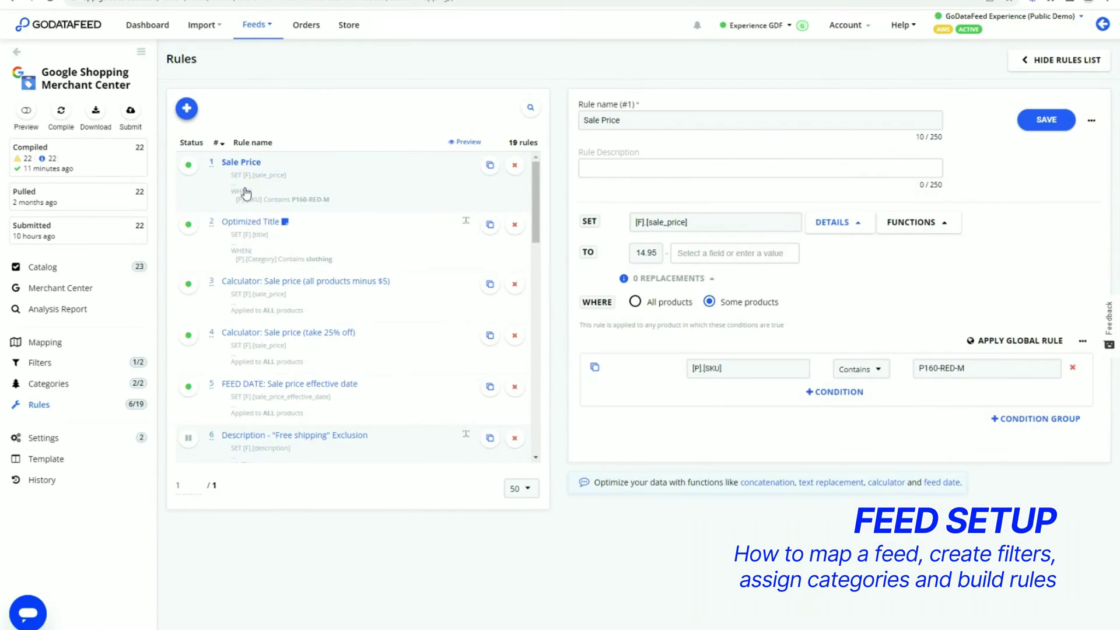
click(228, 237)
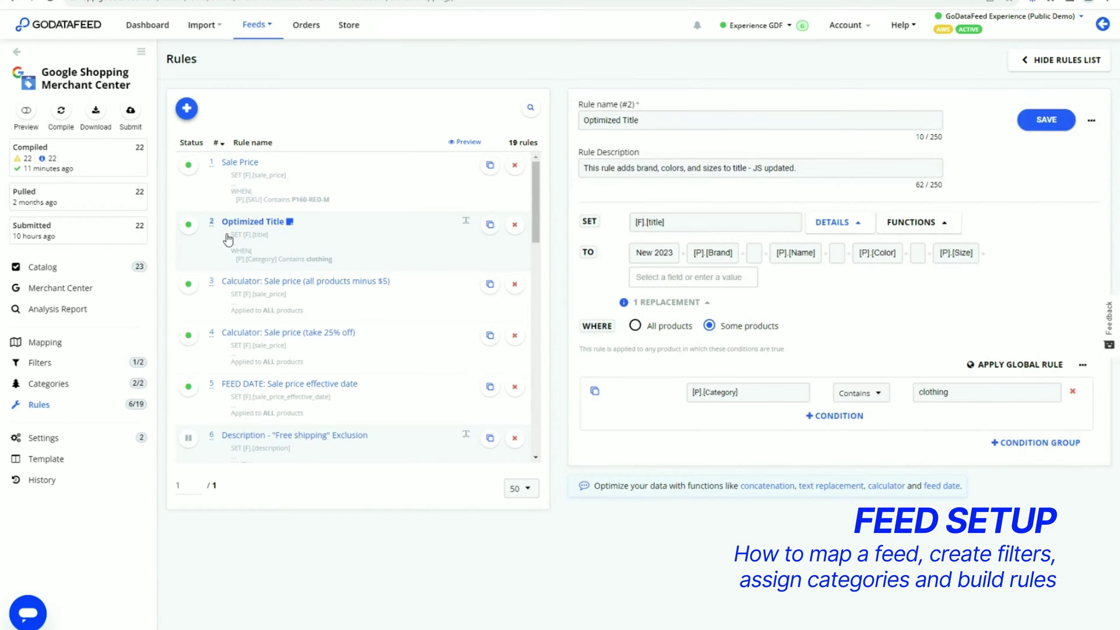
click(239, 300)
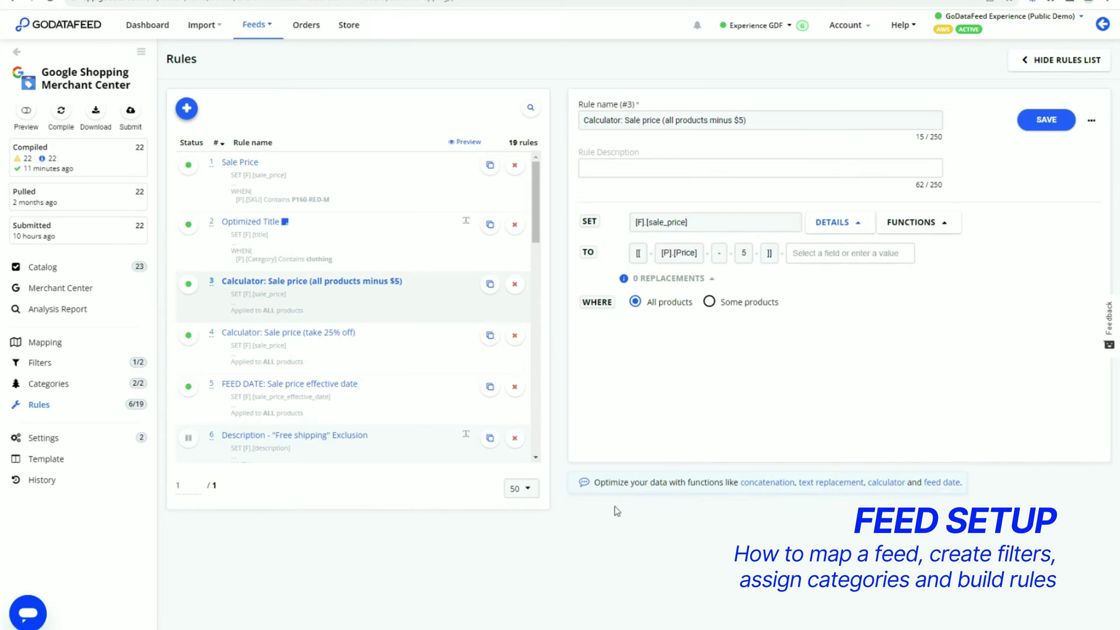
Open the compiled feed preview, browse the table and select the Compile Import Sku box
click(26, 113)
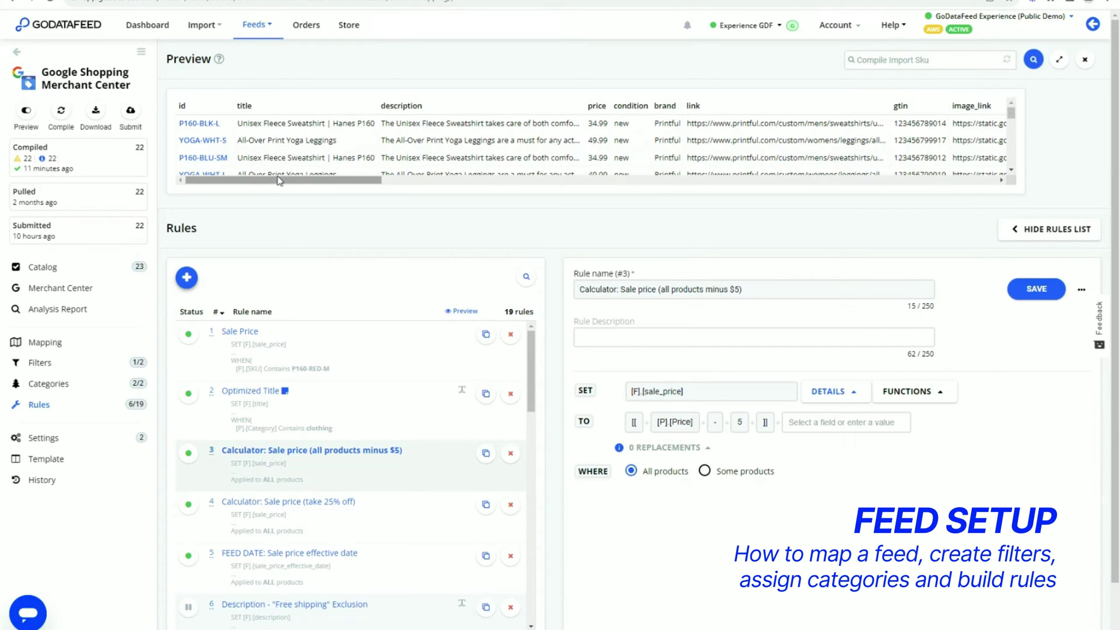
drag(277, 185, 388, 191)
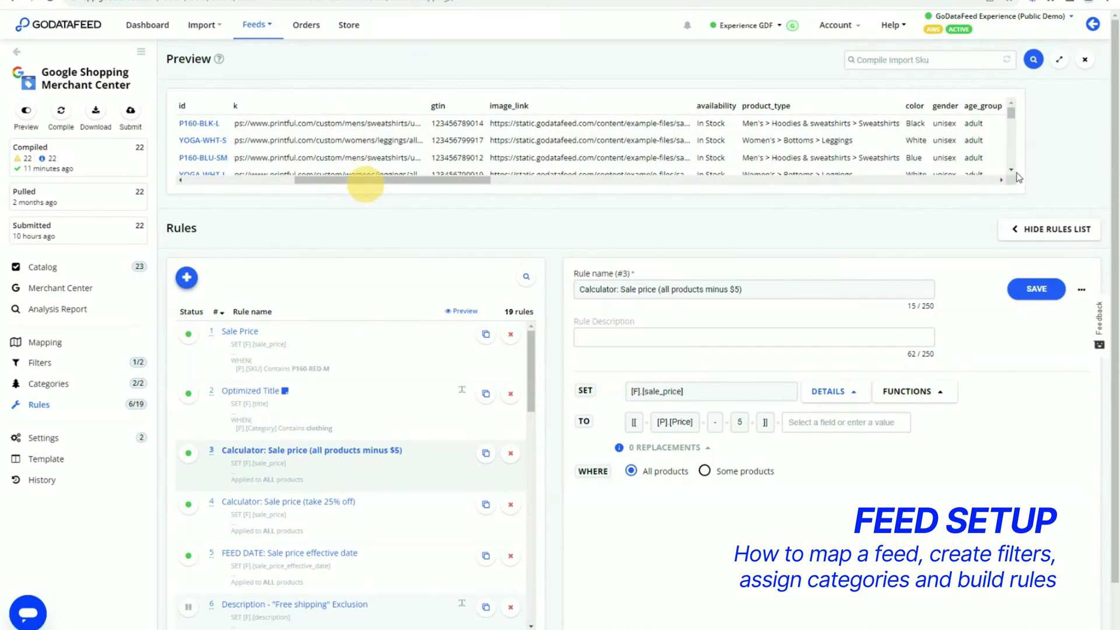
click(1013, 171)
click(1014, 171)
click(1015, 171)
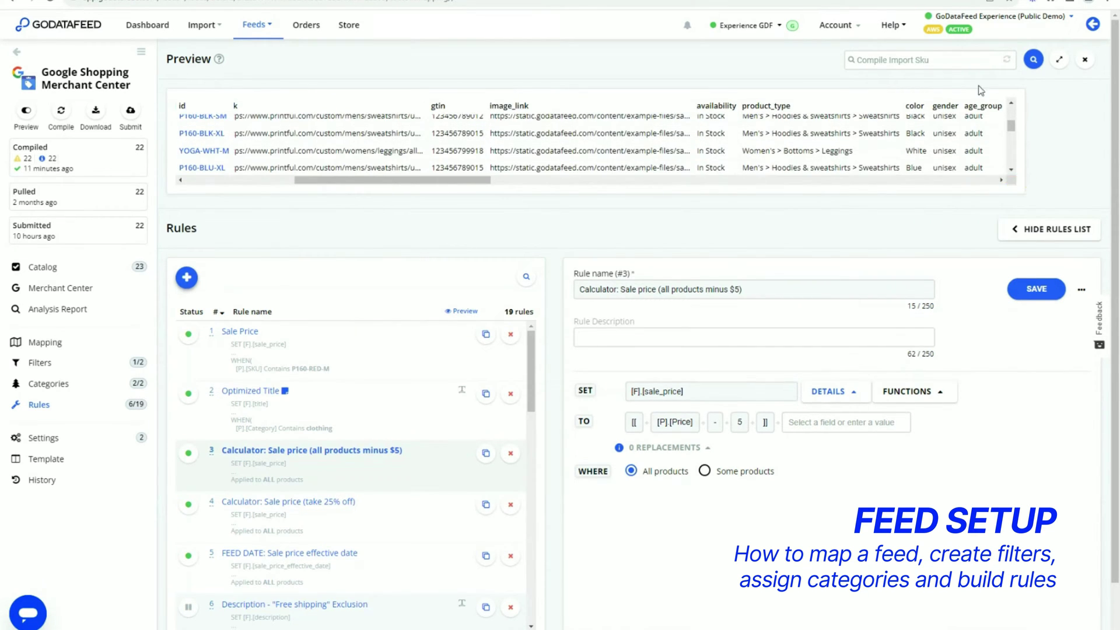
Expand the preview to full screen and audit SKU P160-RED-M, ending at sale_price 26.24
click(970, 60)
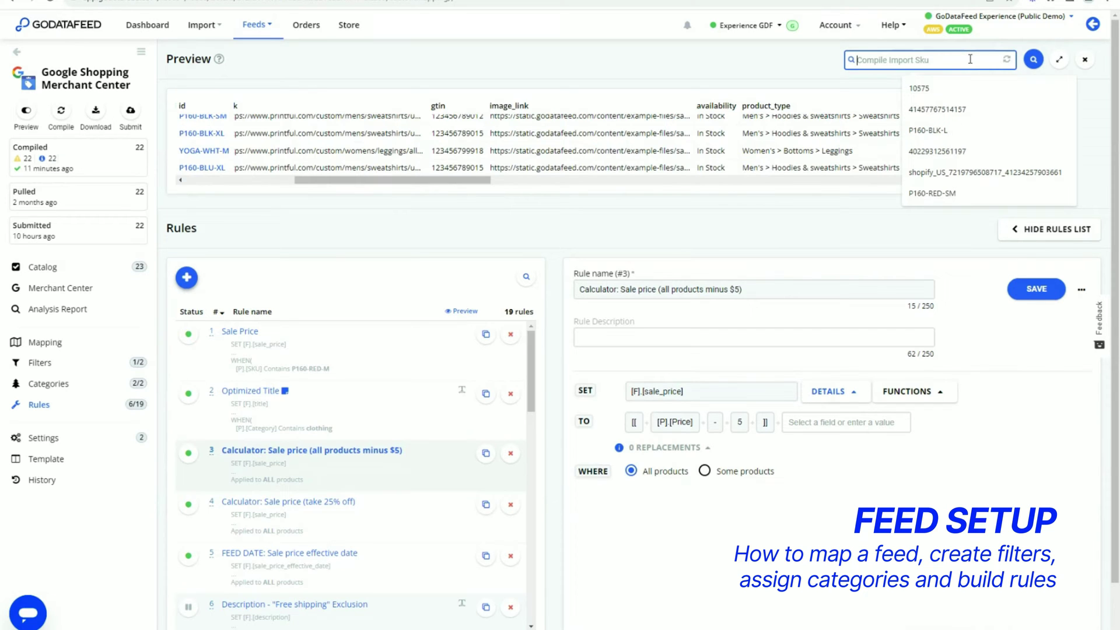
click(1060, 59)
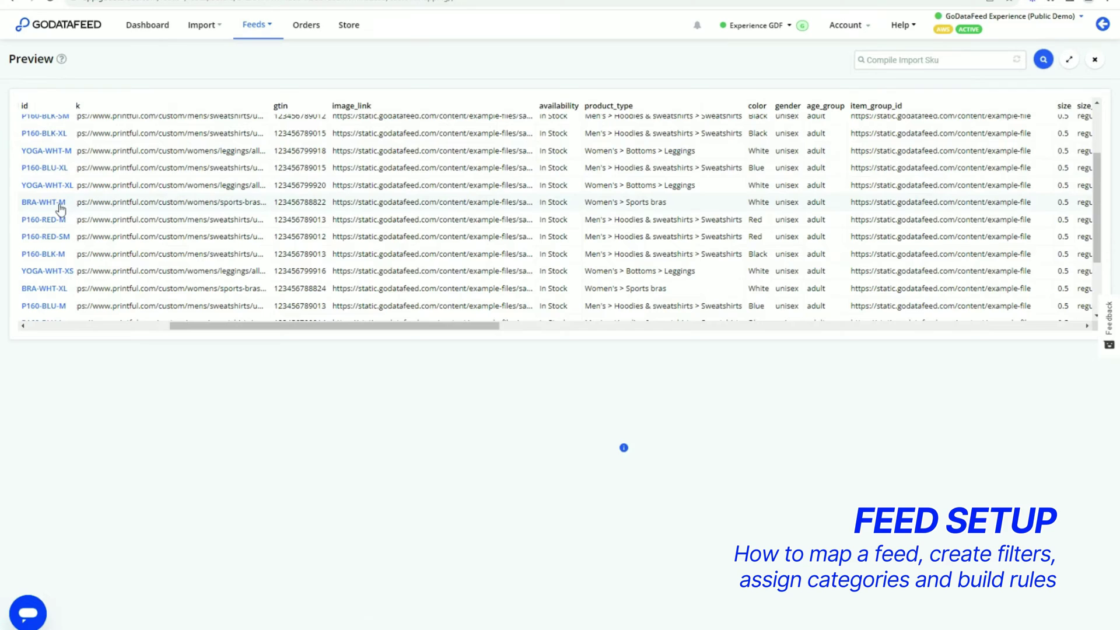
click(54, 220)
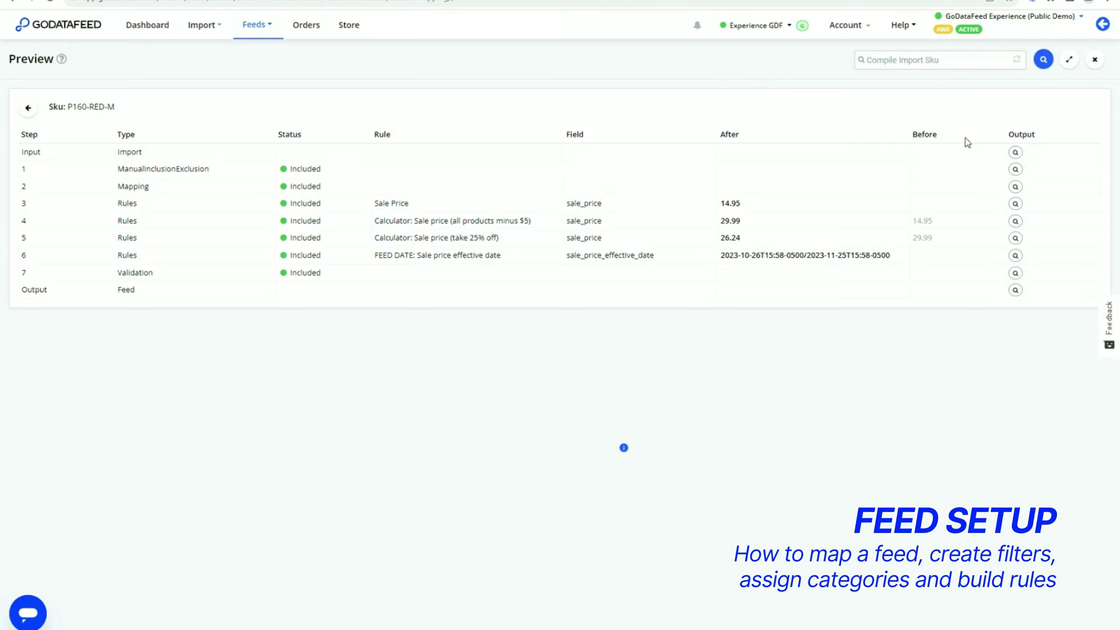
Close the SKU P160-RED-M audit and return to the feed's Rules page
click(1095, 59)
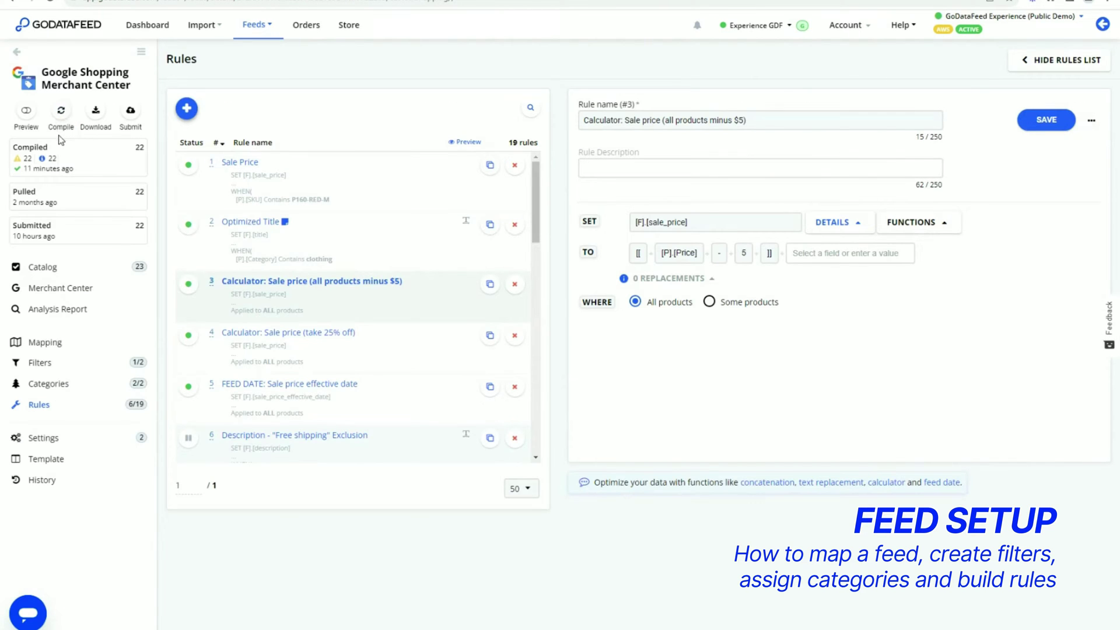
click(61, 137)
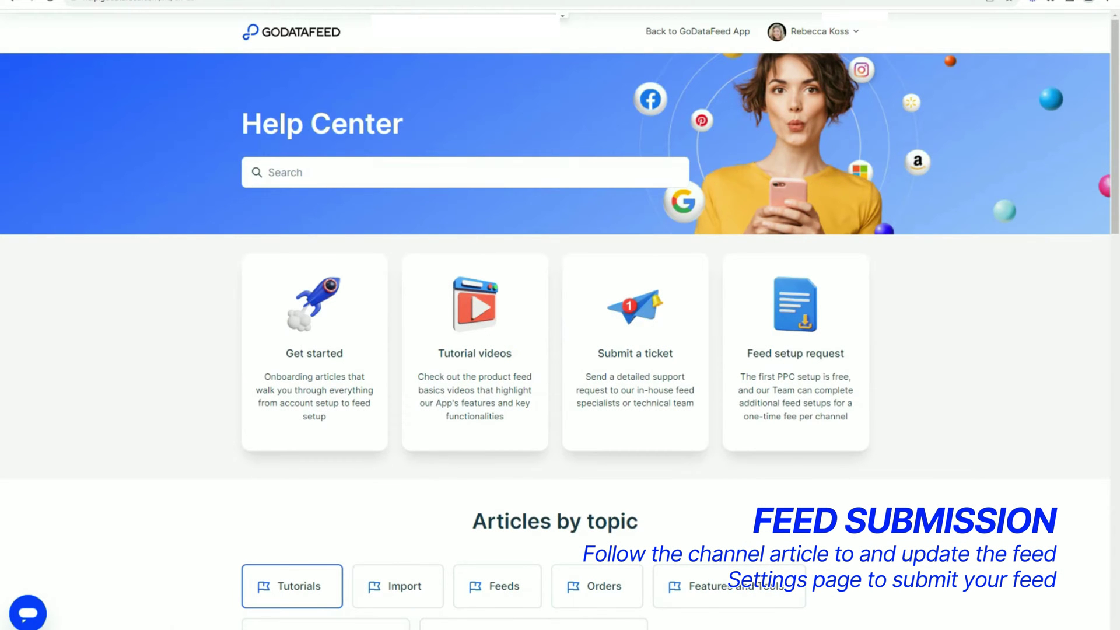
Read Steps 1–5 of the 'Submit feeds via SFTP to Google Merchant Center' help article
scroll(490, 234, down, 5)
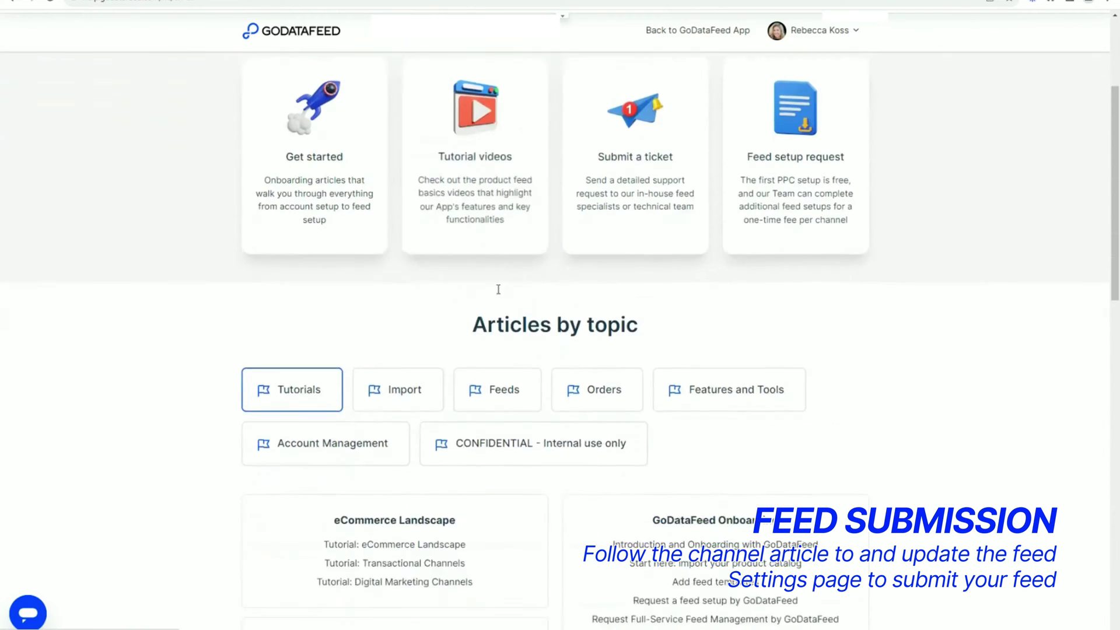
click(505, 303)
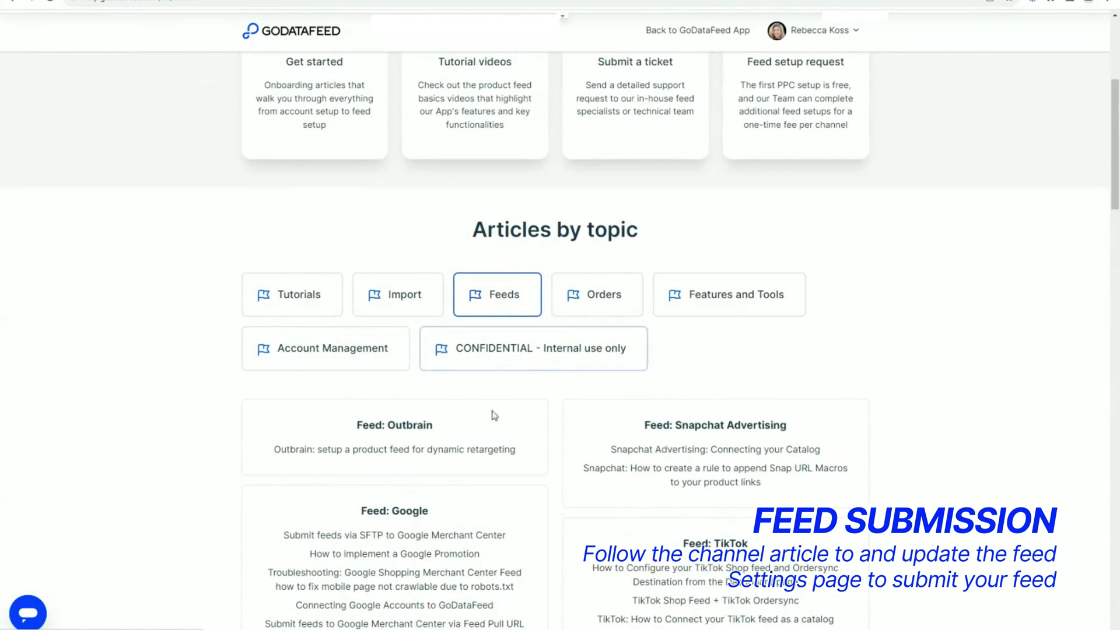
click(433, 536)
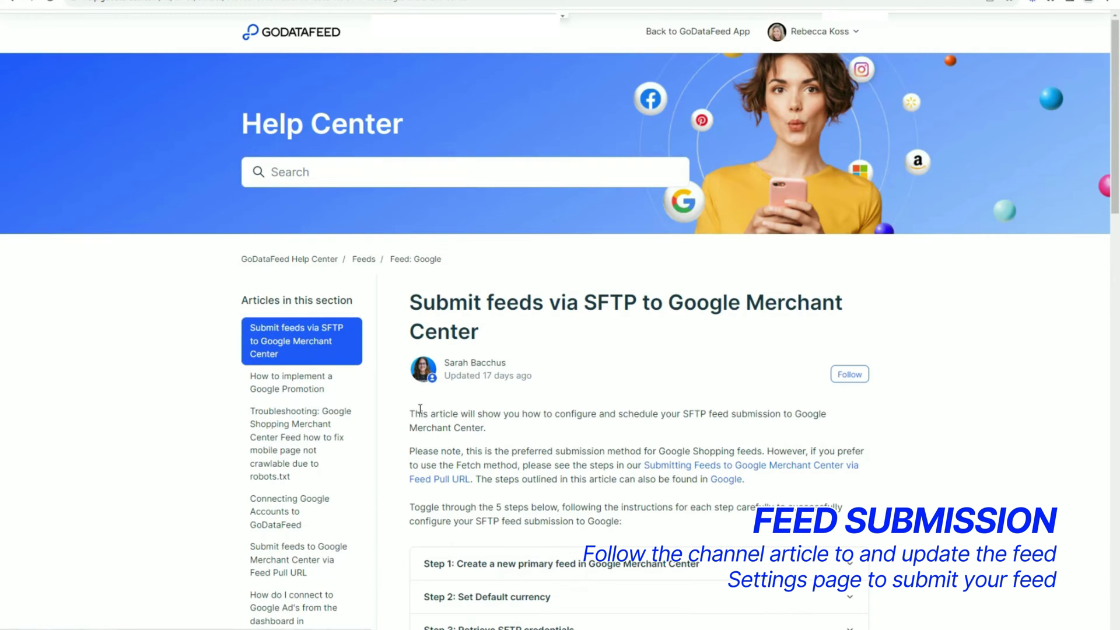
scroll(420, 409, down, 1)
scroll(420, 408, down, 5)
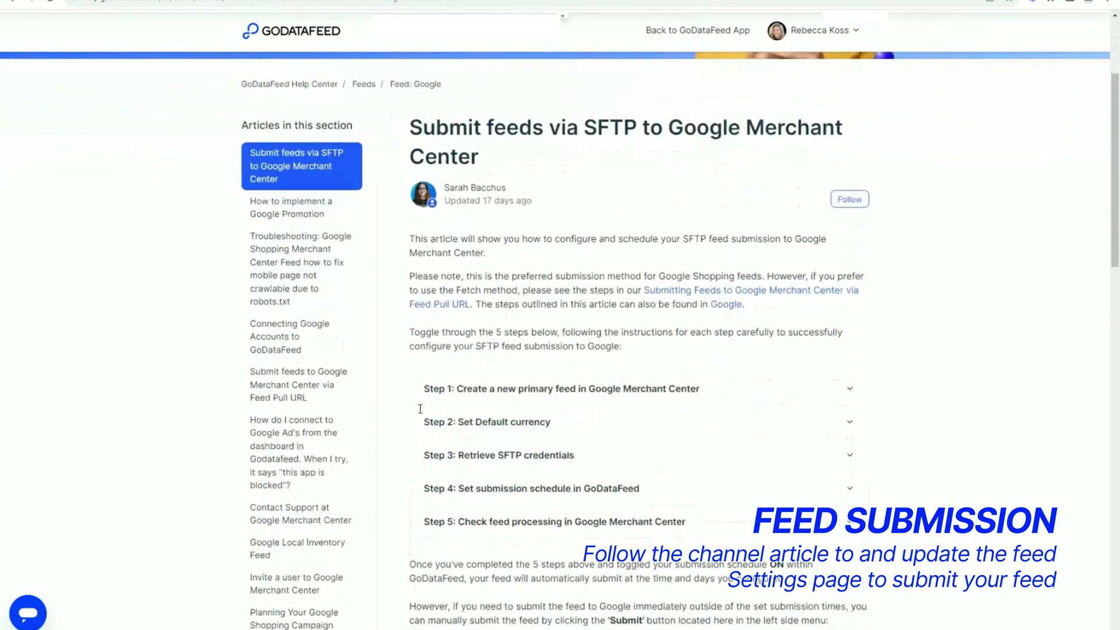
scroll(423, 410, up, 5)
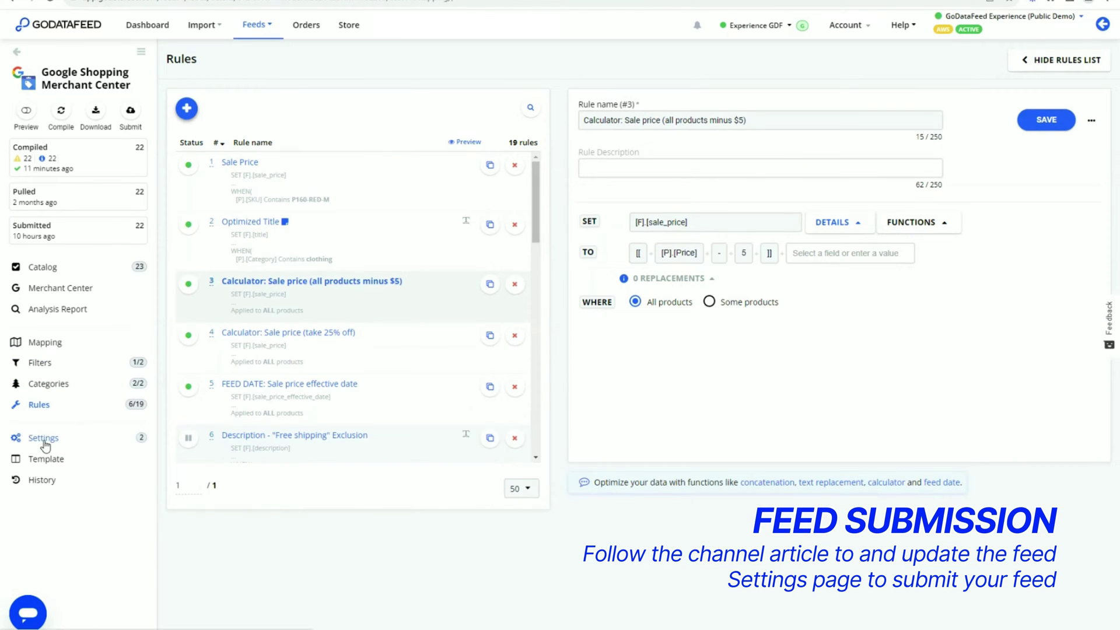
View the feed settings: experience-gdf-demo.txt, Tab Delimited format, and daily FTP submission
click(45, 446)
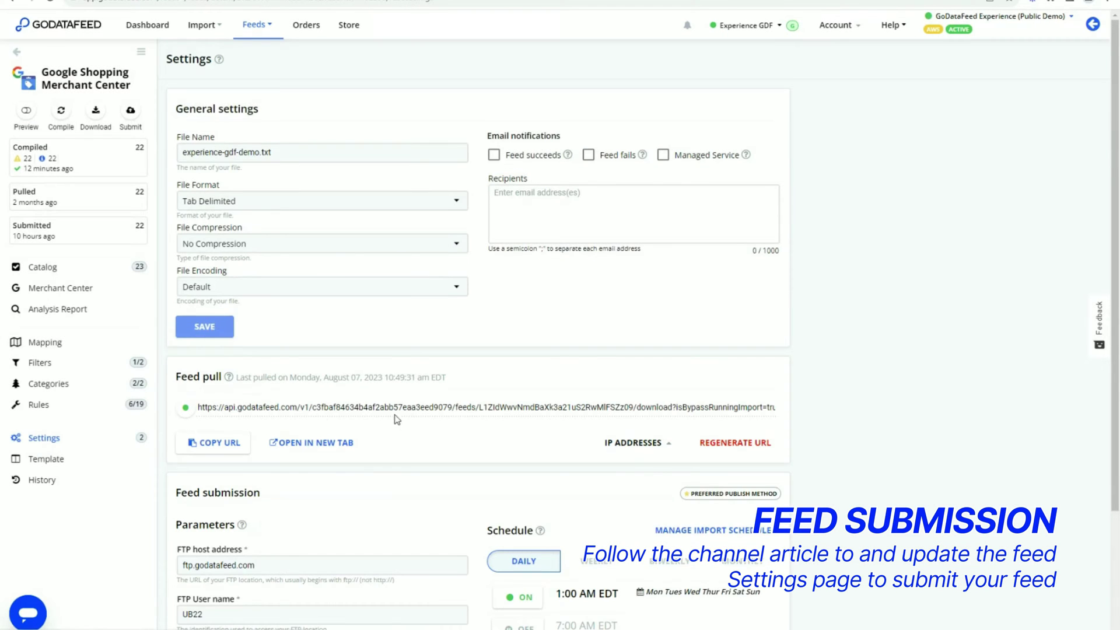
scroll(400, 425, down, 3)
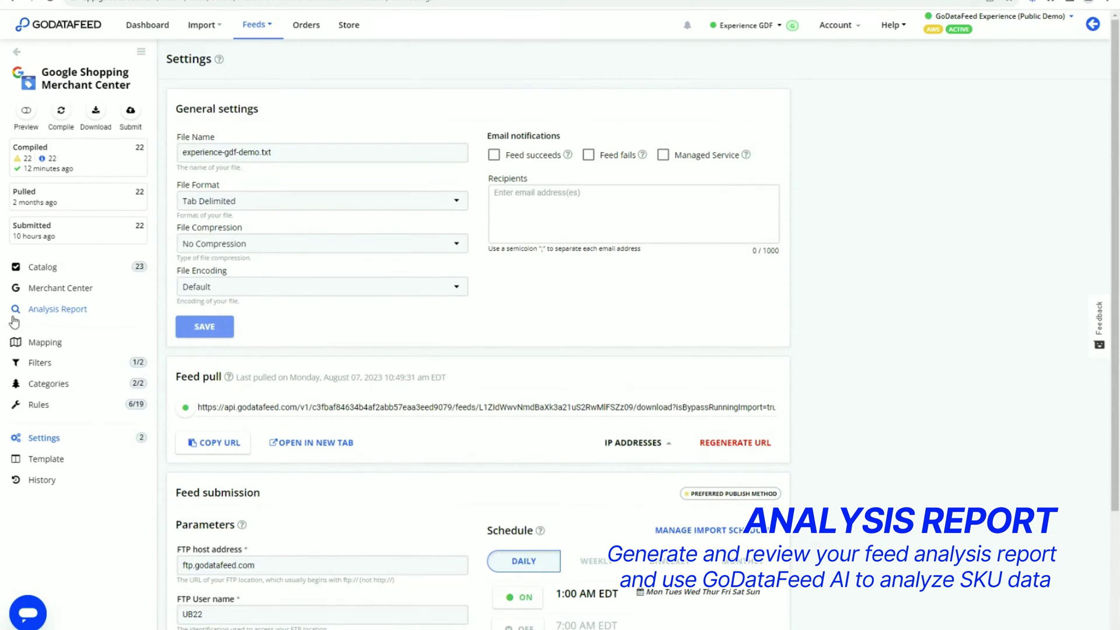
Open the Analysis Report and inspect the entries in its Validation History
click(81, 315)
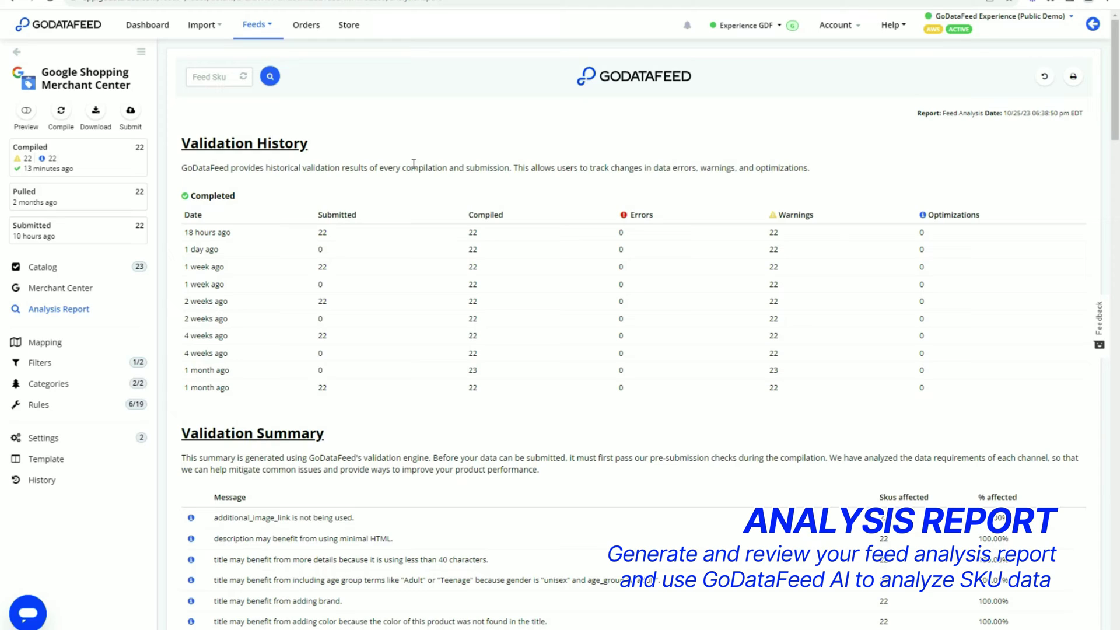
click(325, 150)
click(222, 397)
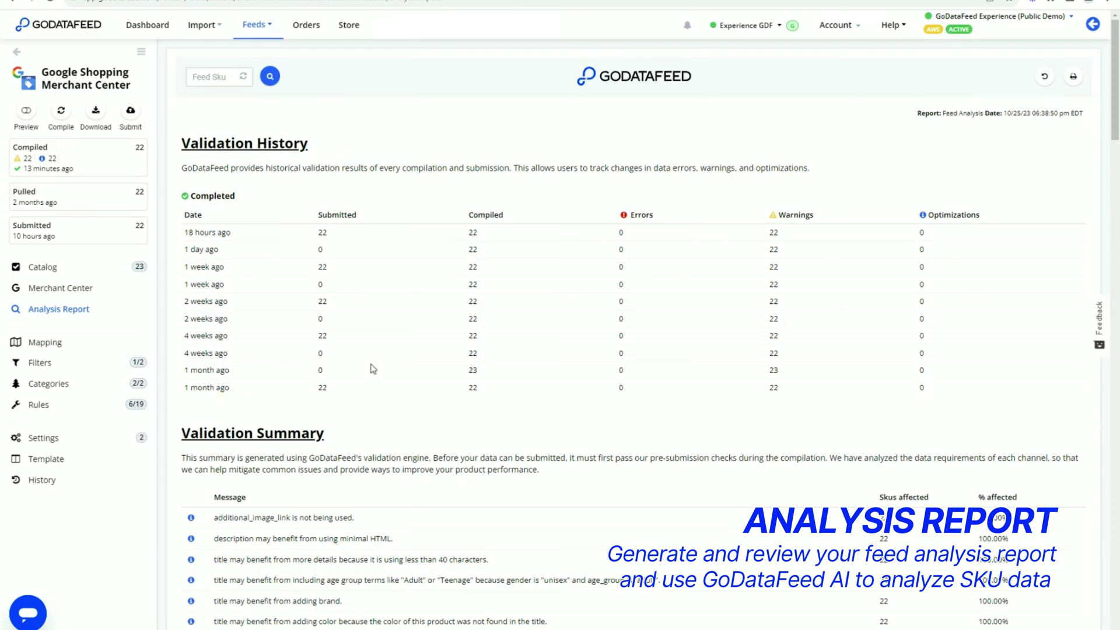
click(395, 222)
click(512, 222)
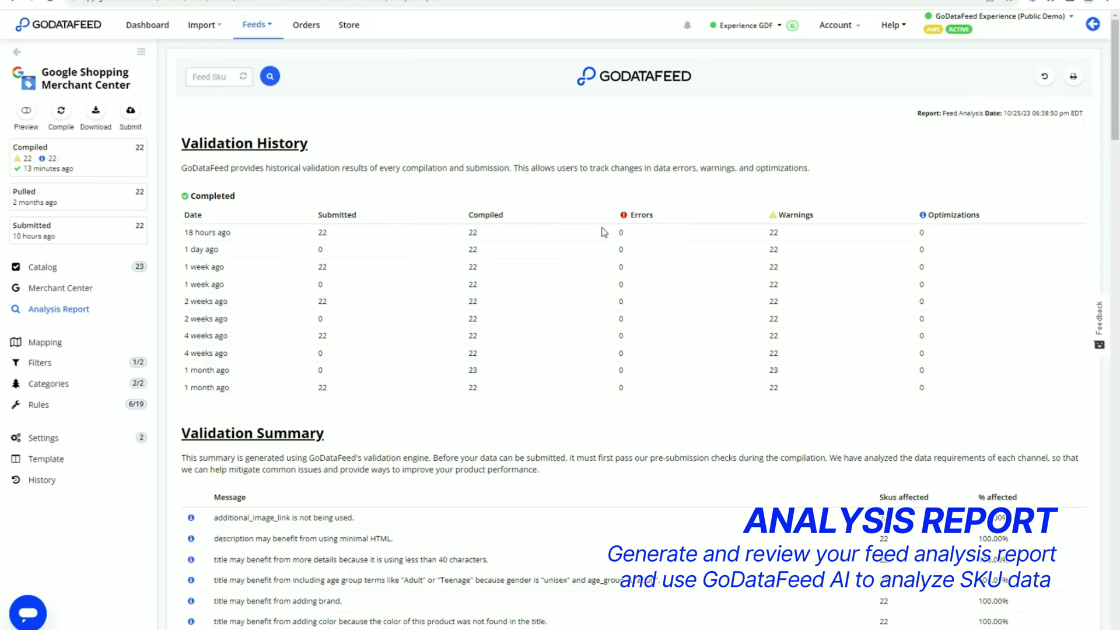
click(664, 221)
click(826, 220)
click(994, 219)
Scroll through the Validation Summary of 22 affected SKUs per message and the Validation Details
scroll(850, 304, down, 2)
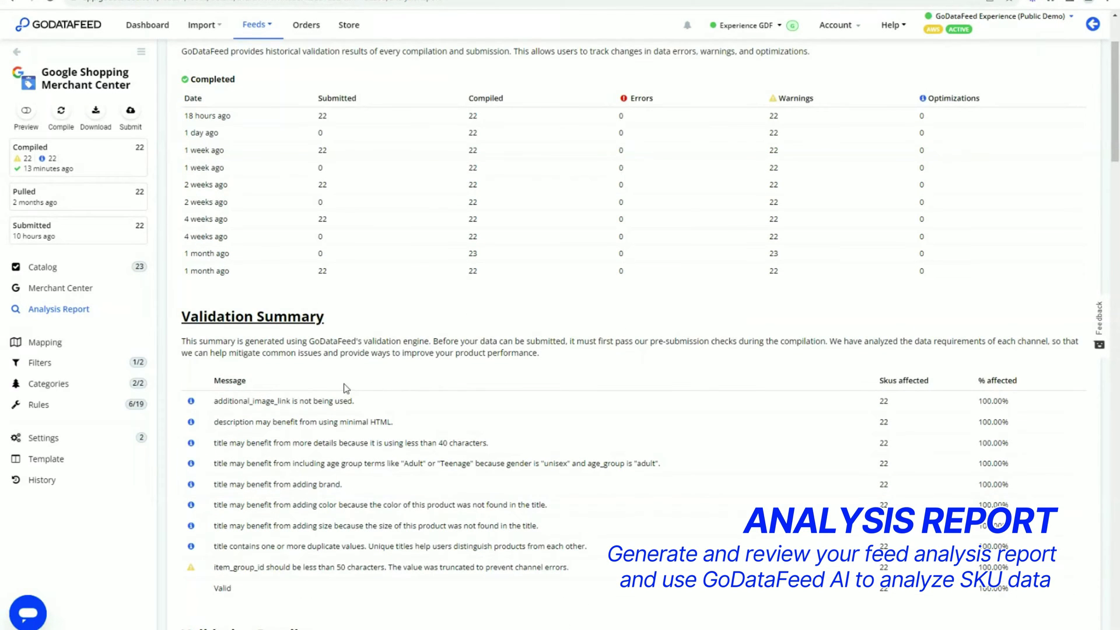
scroll(347, 390, down, 4)
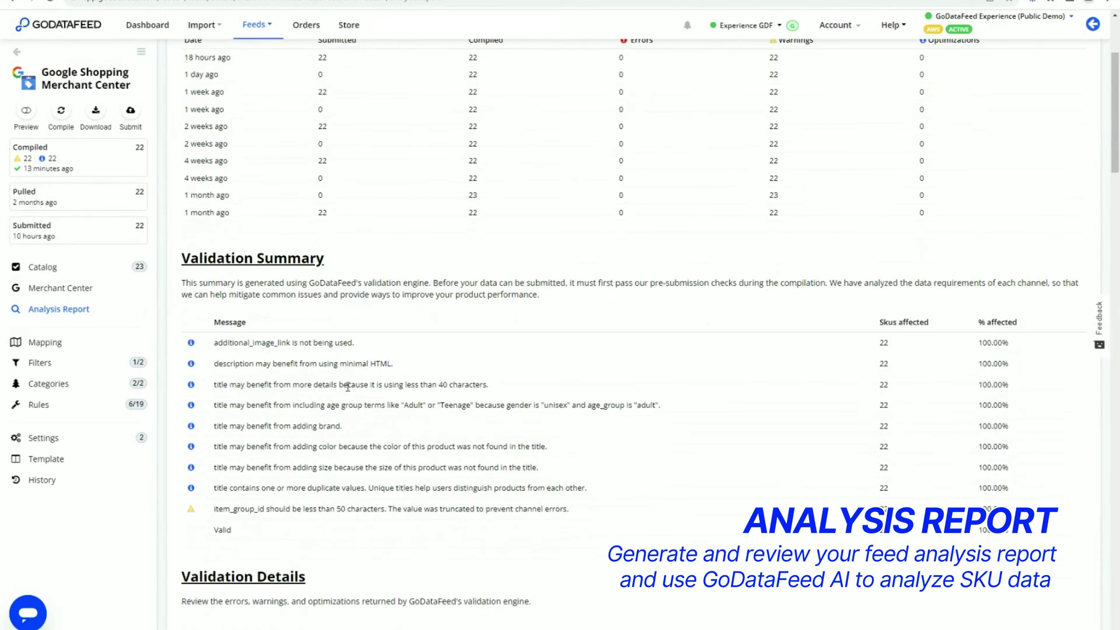
scroll(350, 388, down, 3)
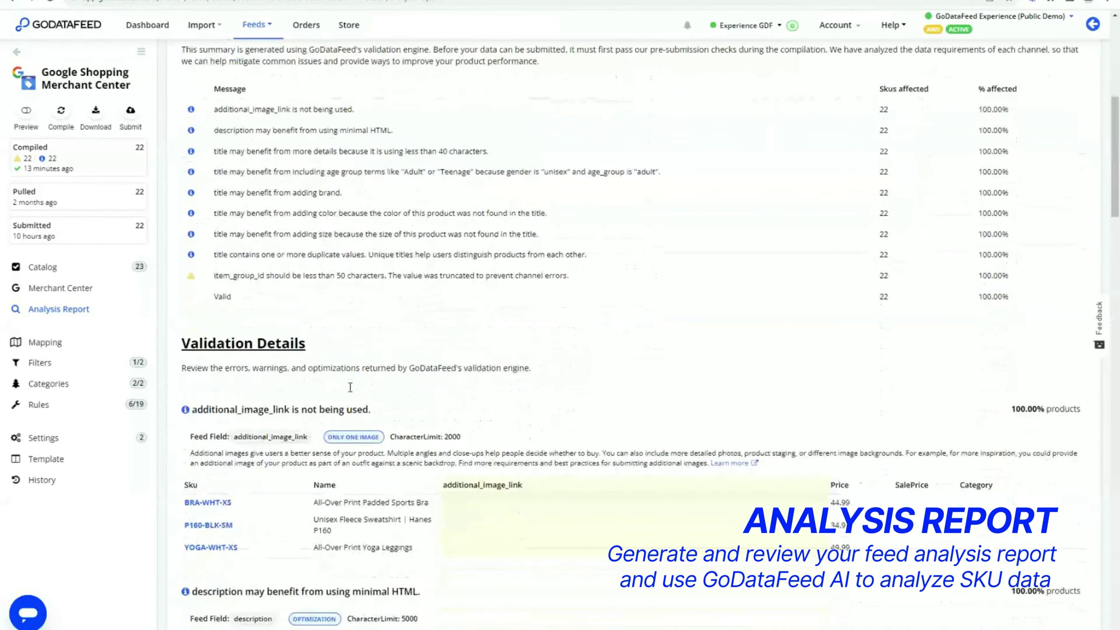
scroll(366, 406, down, 1)
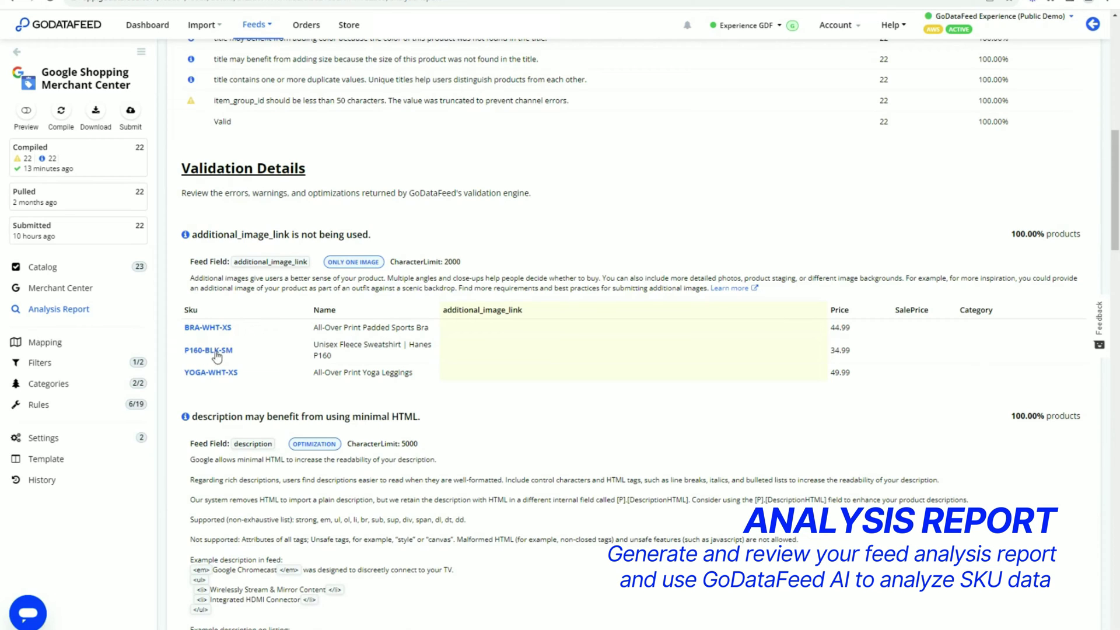
Open SKU P160-BLK-SM's AI report, scroll through its suggestions, then focus the SKU search box
click(215, 351)
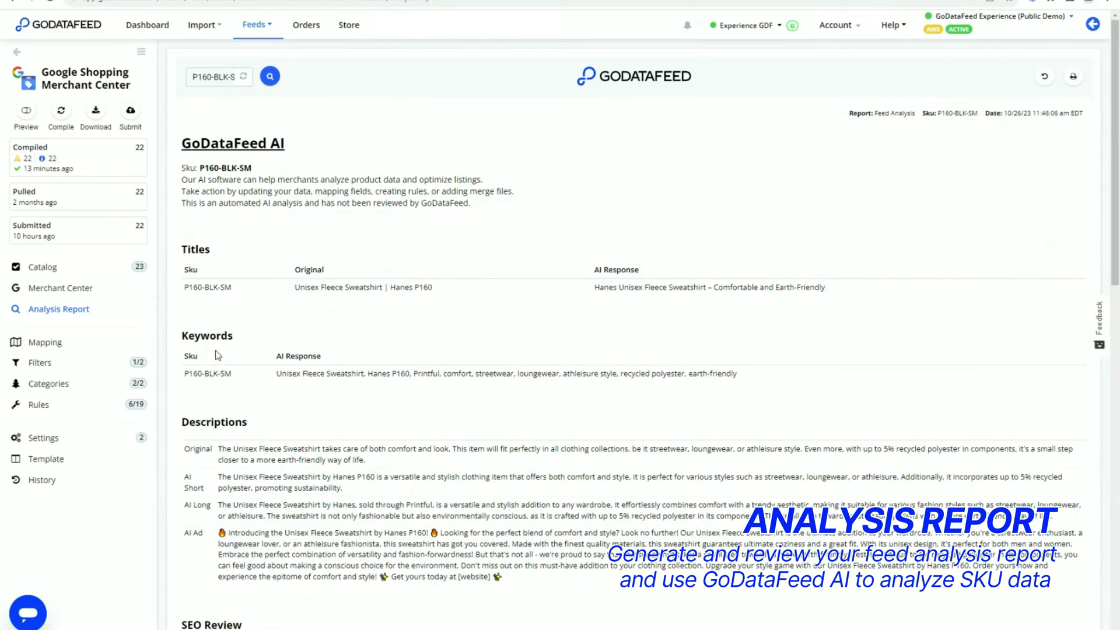
click(222, 249)
click(274, 353)
click(203, 537)
scroll(221, 533, down, 2)
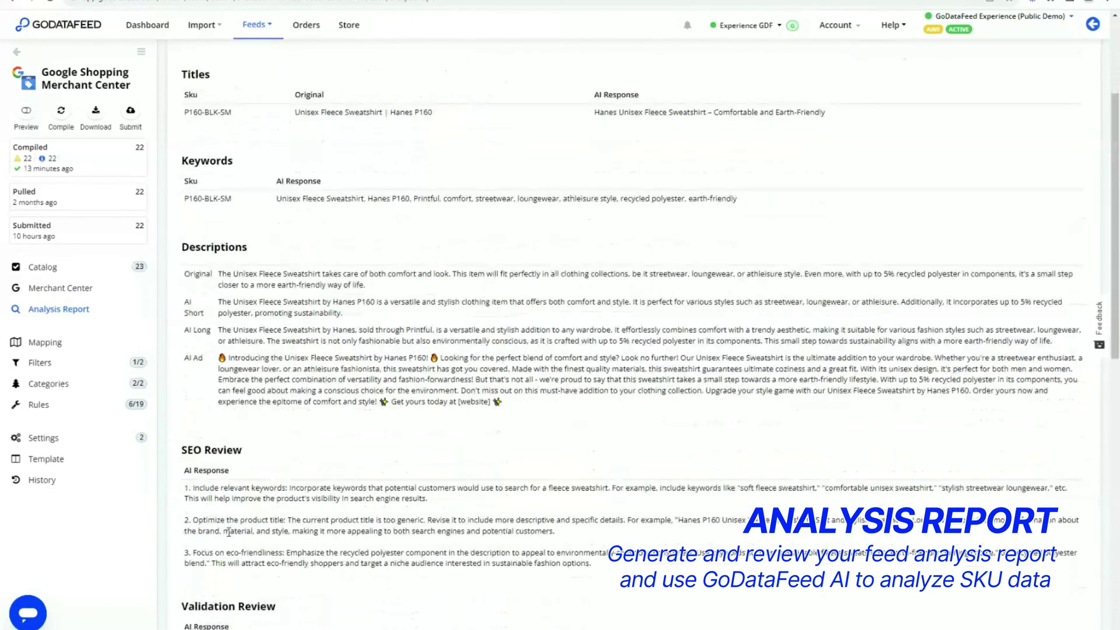
click(229, 532)
scroll(230, 536, down, 2)
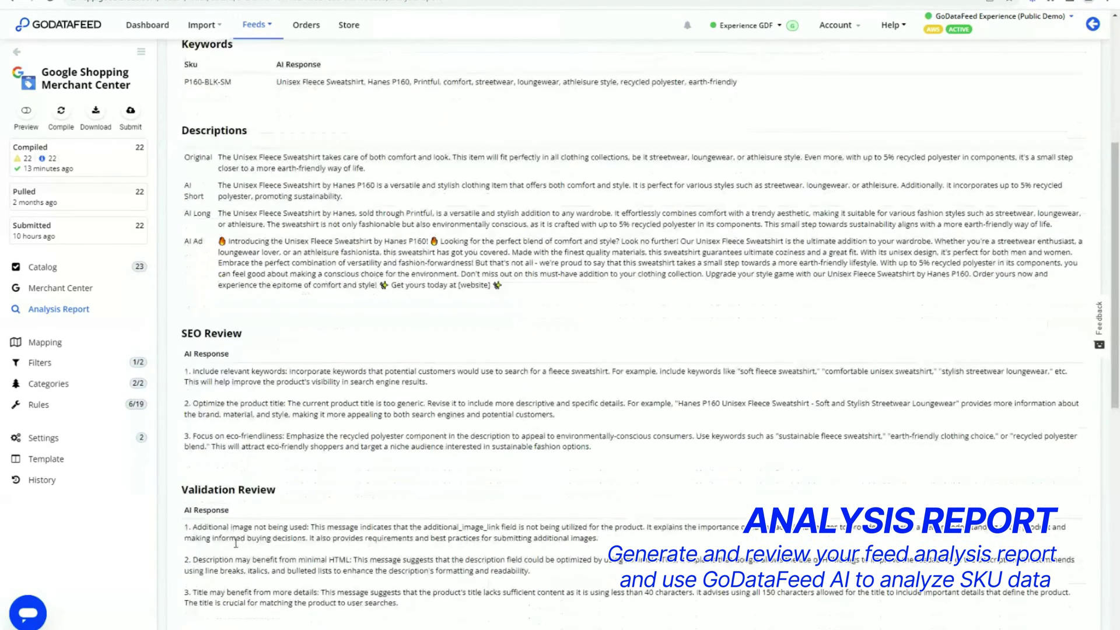
click(234, 540)
scroll(262, 461, up, 5)
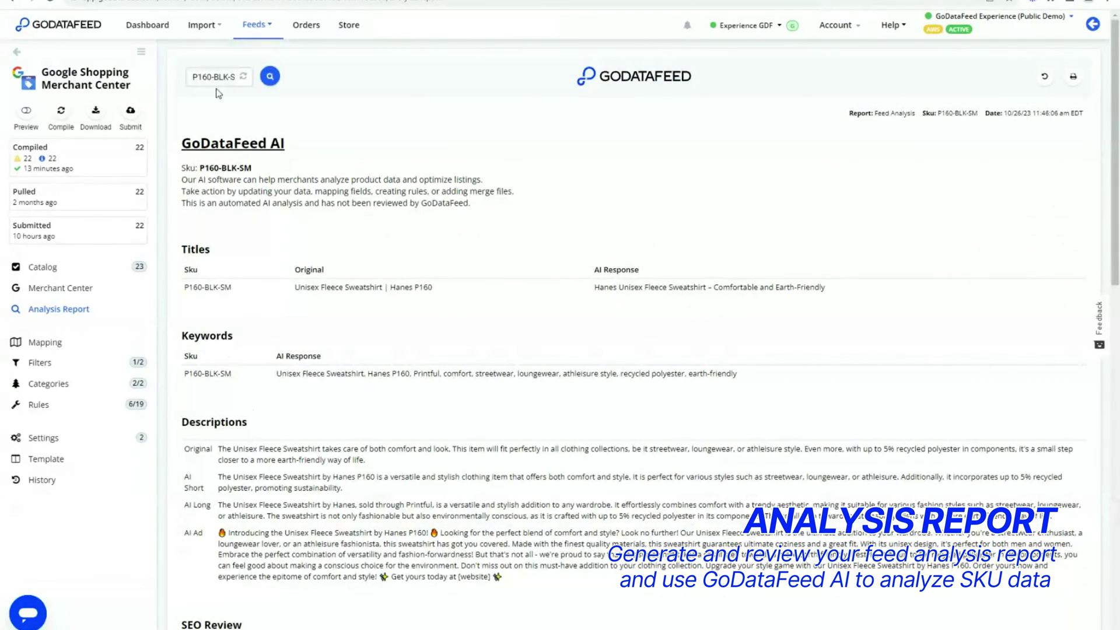
click(214, 78)
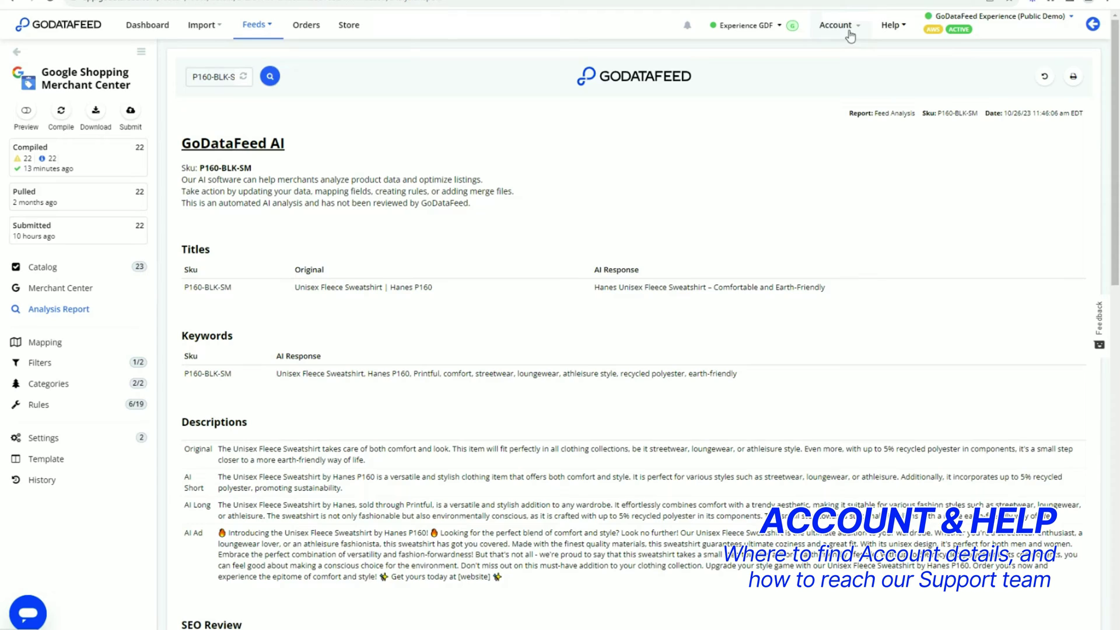
Open the Account menu to show Activity, Stores, Users, Subscriptions, Invoices, Billing and profile options
click(849, 34)
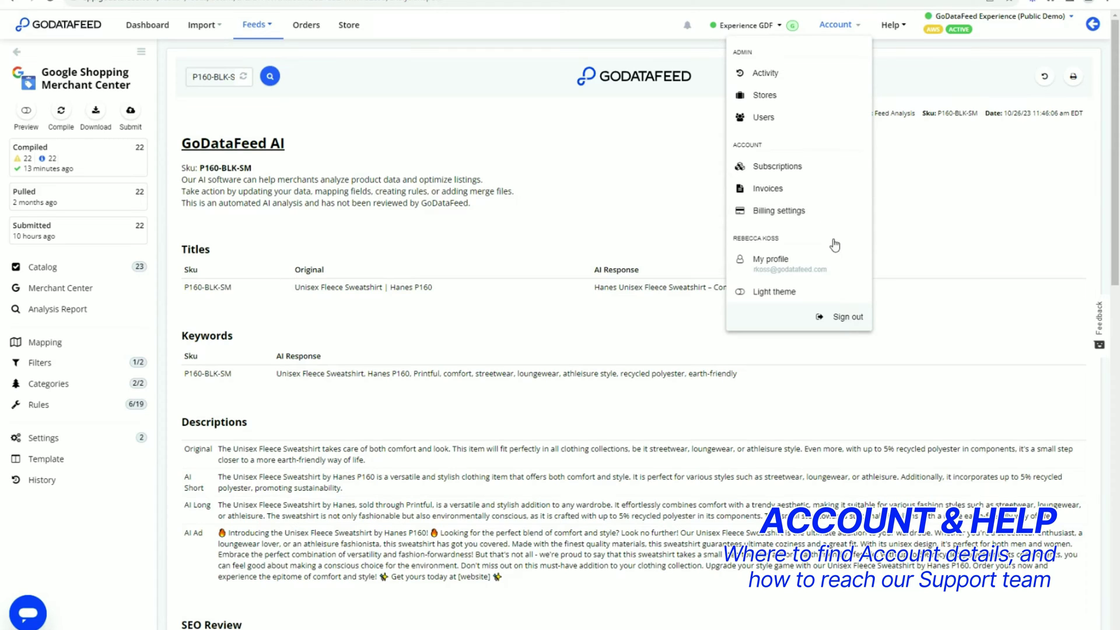
Review the Help menu's support options and highlight the Live Support hours, then dismiss it
click(901, 34)
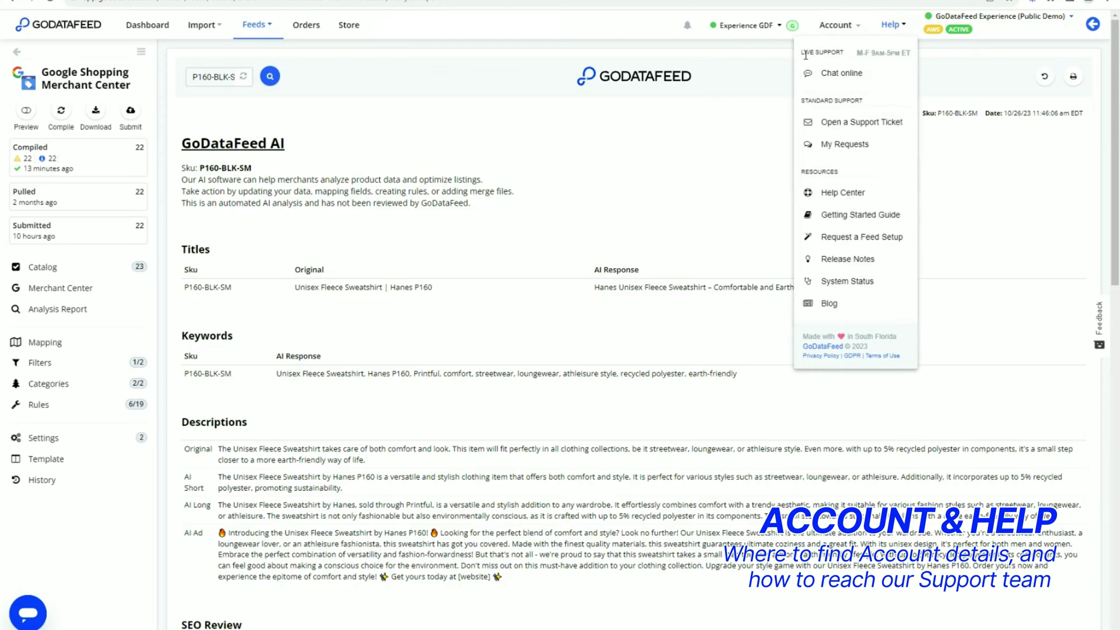
drag(802, 54, 912, 52)
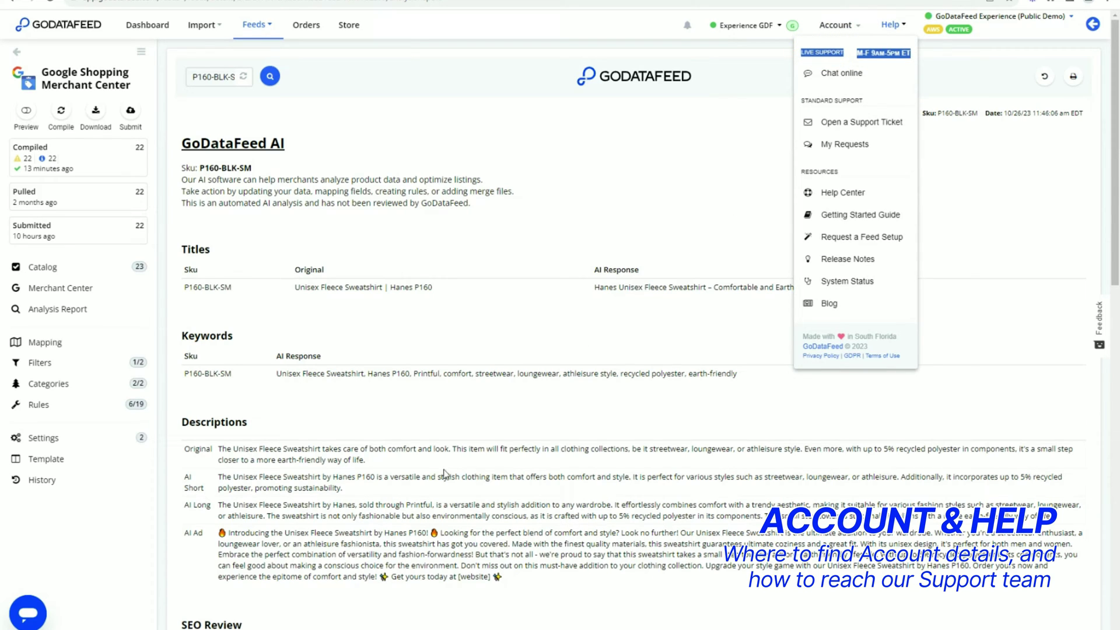
click(65, 623)
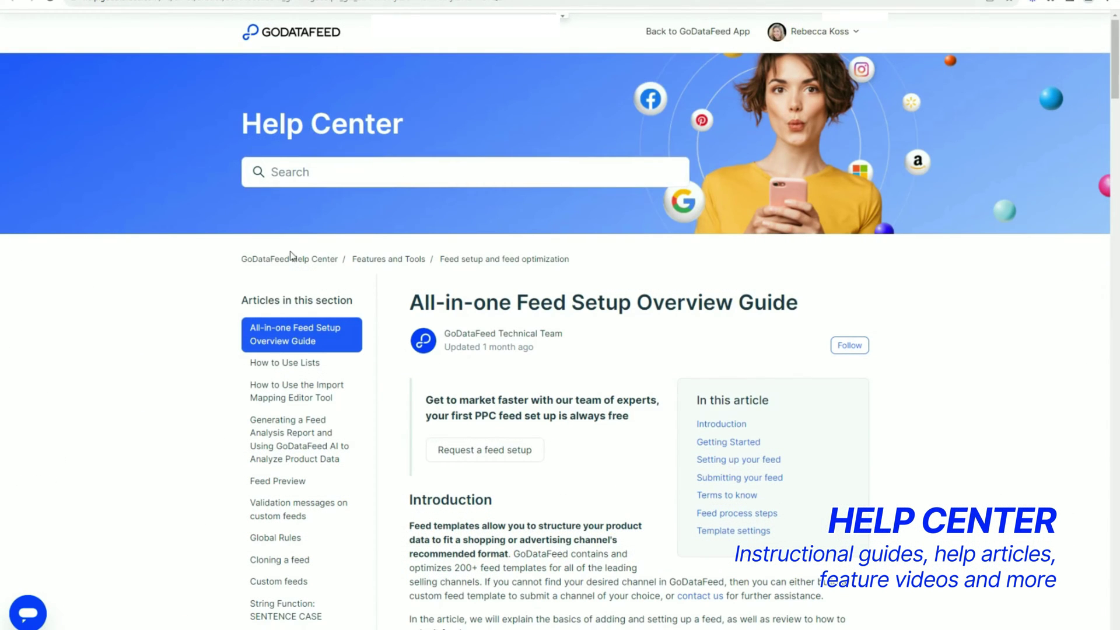
Return to the Help Center home, view Import and Feeds articles, and reach Get in touch
click(290, 259)
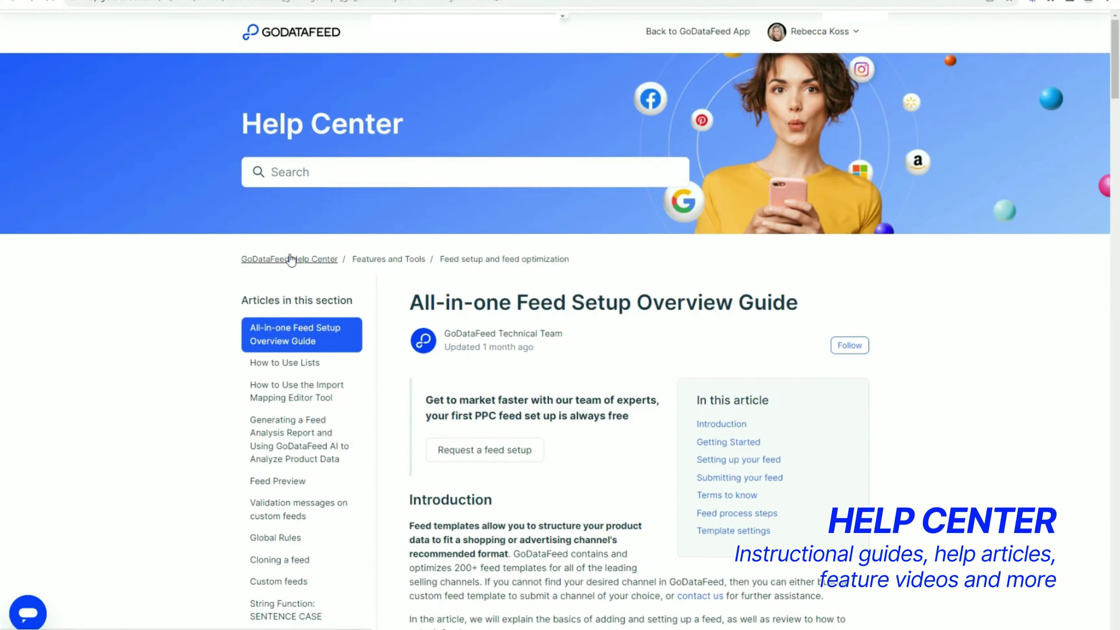
scroll(296, 303, down, 2)
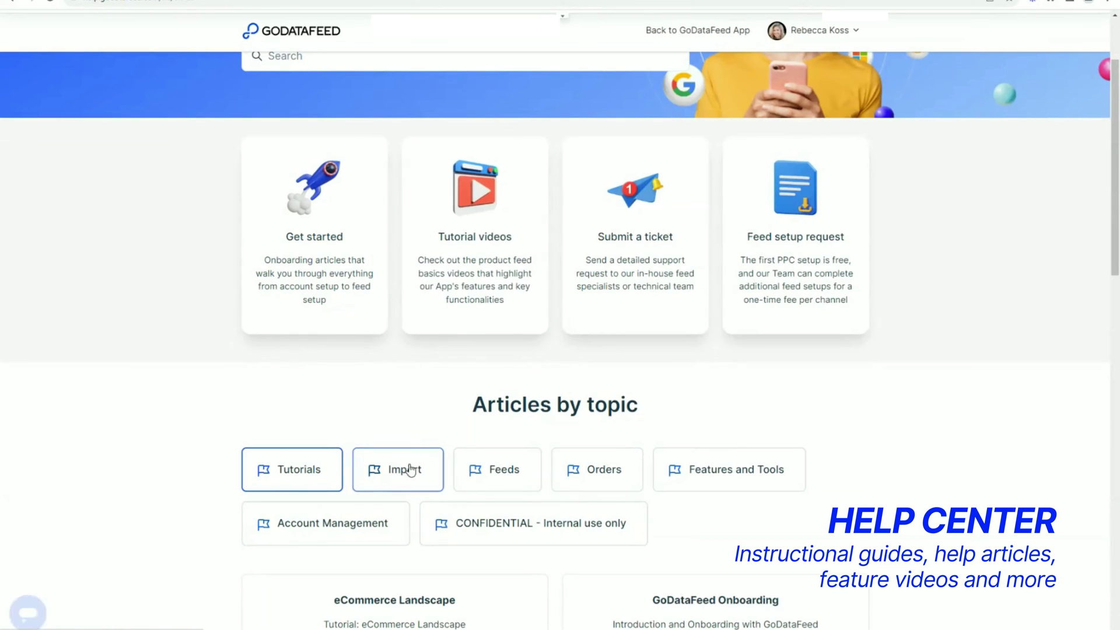
click(405, 470)
click(509, 459)
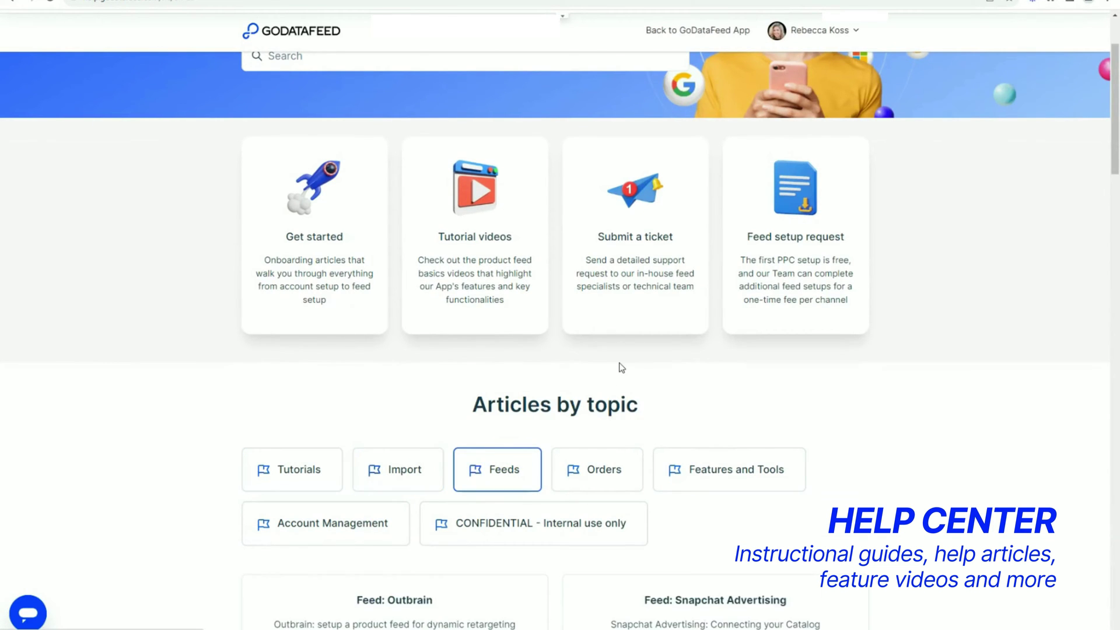
scroll(620, 367, down, 6)
scroll(622, 369, down, 14)
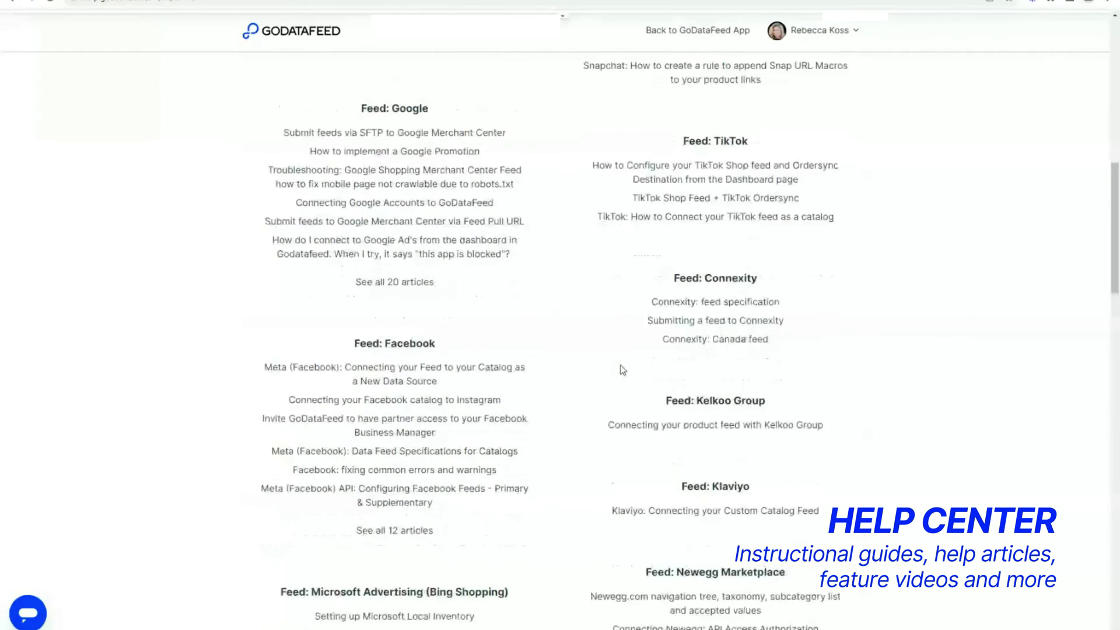
scroll(620, 373, down, 10)
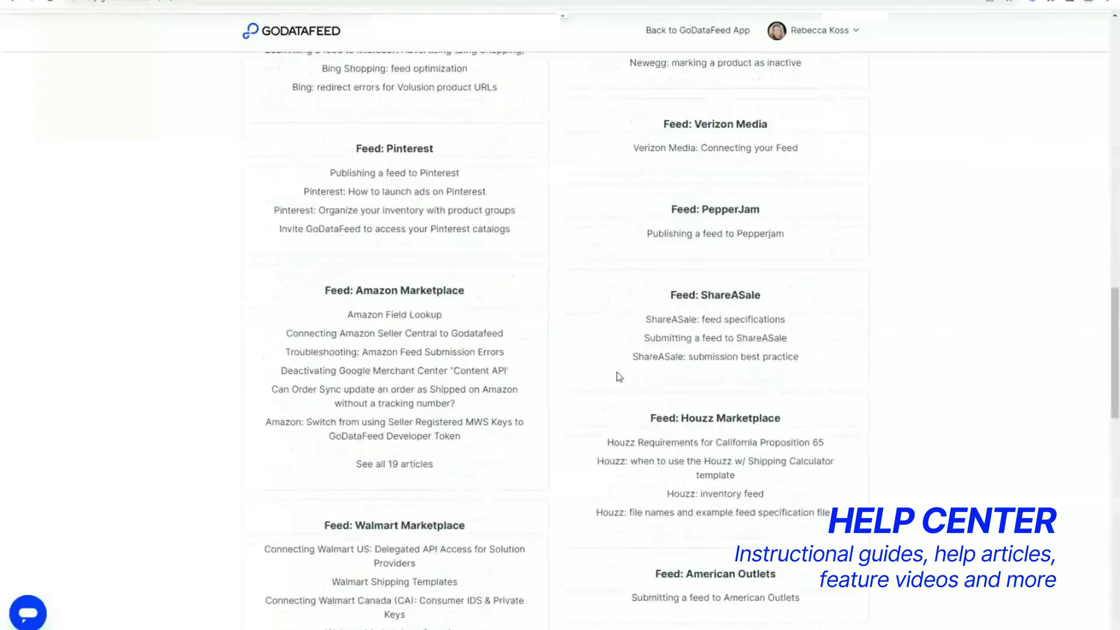
scroll(623, 382, down, 3)
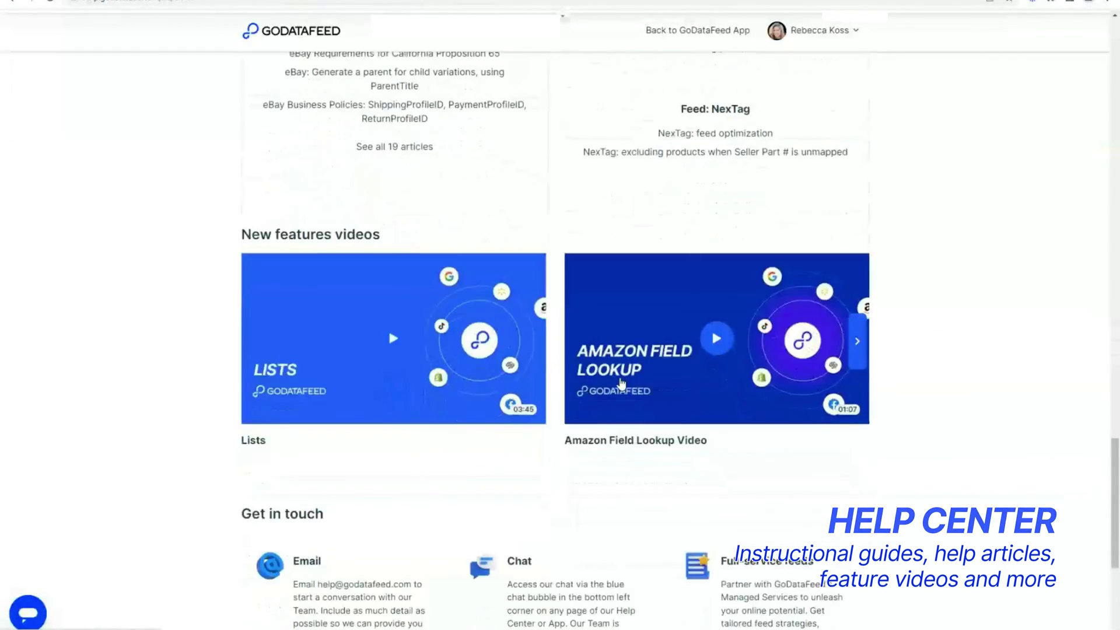